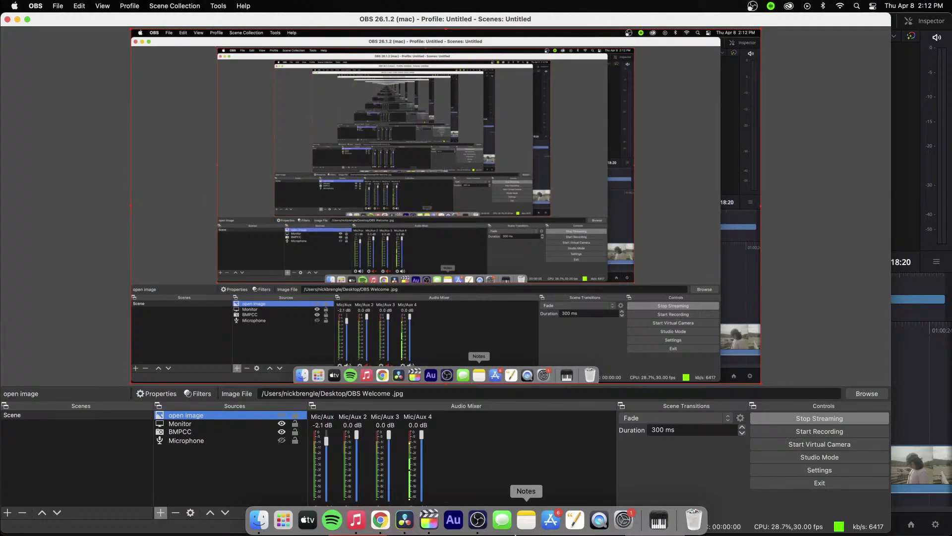
Switch to the Resolve project, glance at the YouTube Studio live stream in Chrome, and return to Resolve.
left_click(404, 518)
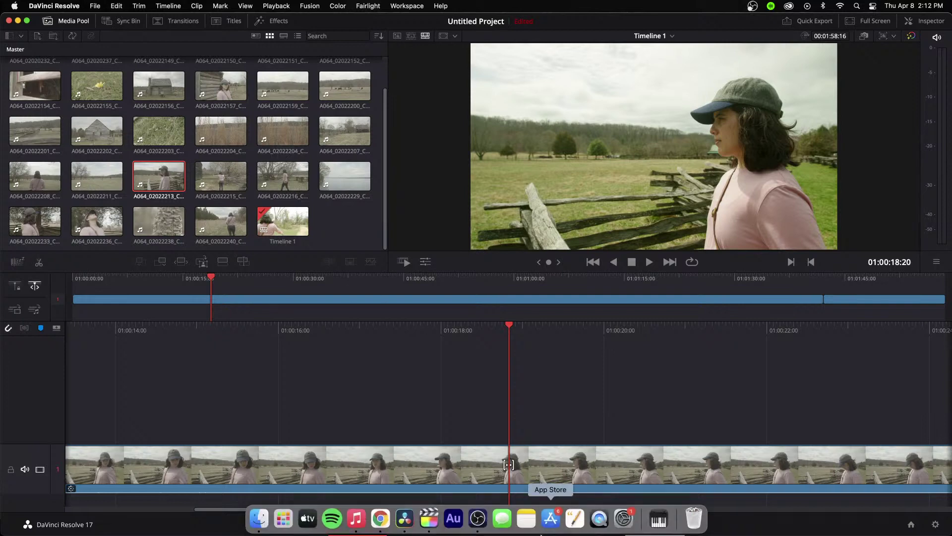
mouse_move(464, 535)
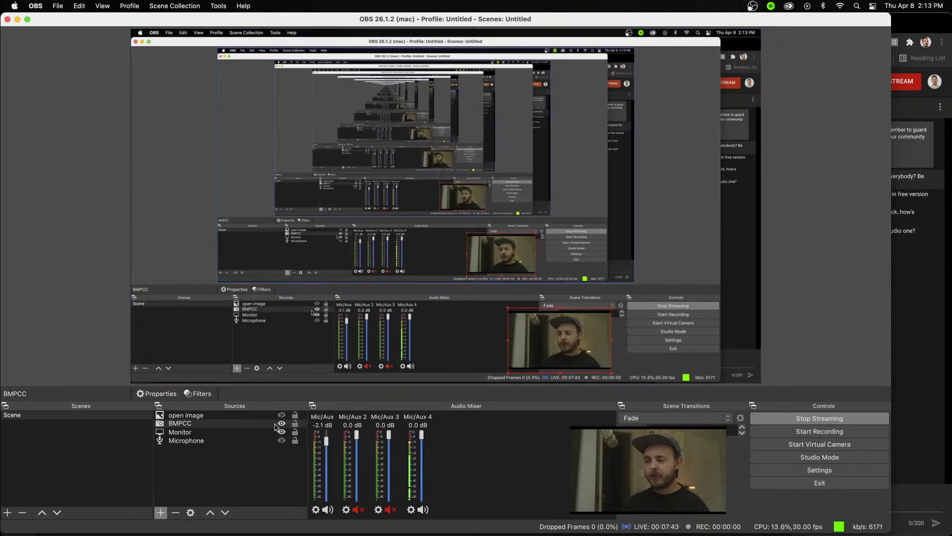
mouse_move(467, 526)
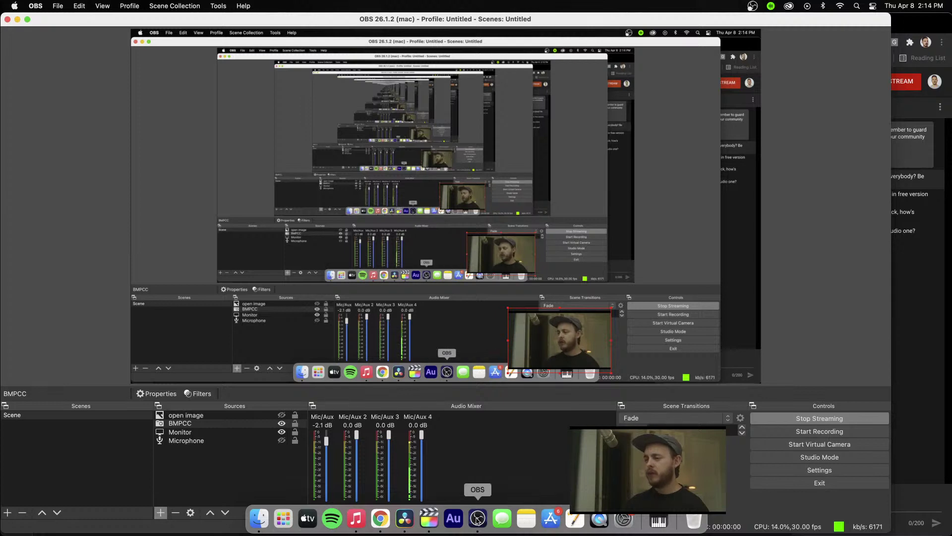
left_click(405, 520)
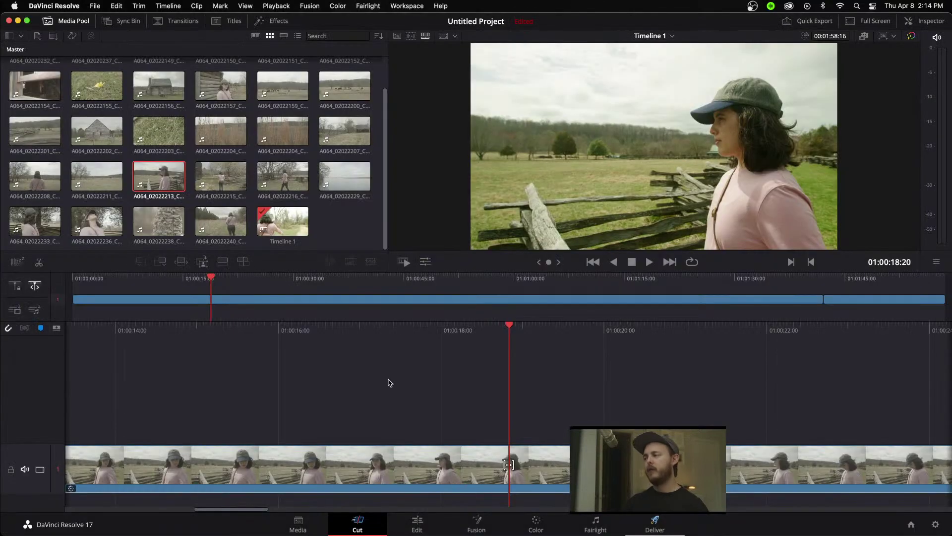
left_click(380, 519)
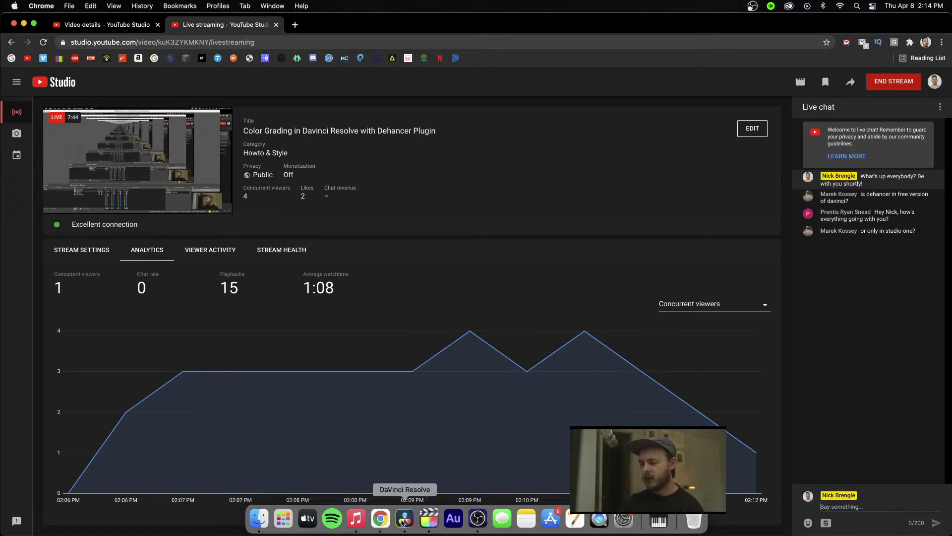
left_click(405, 518)
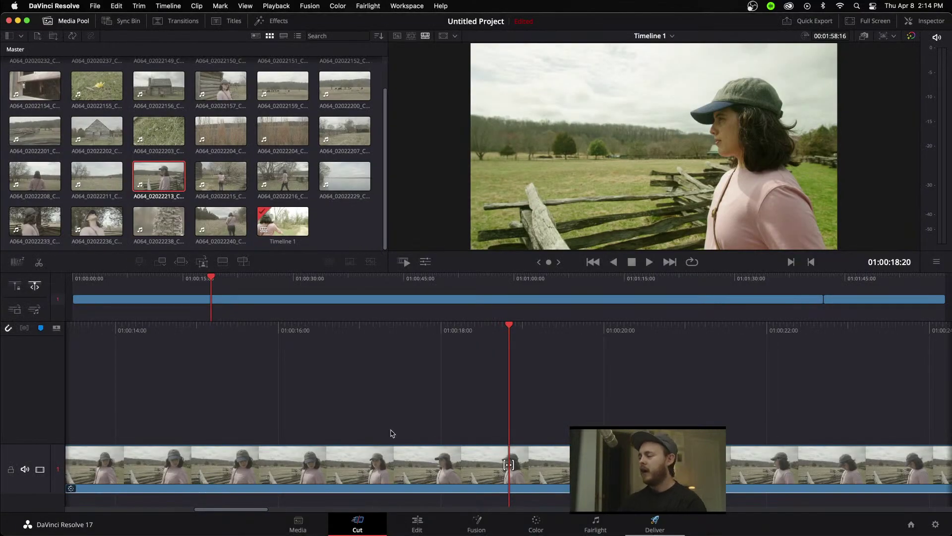
Glance at the OBS window, then return to the DaVinci Resolve project.
mouse_move(453, 531)
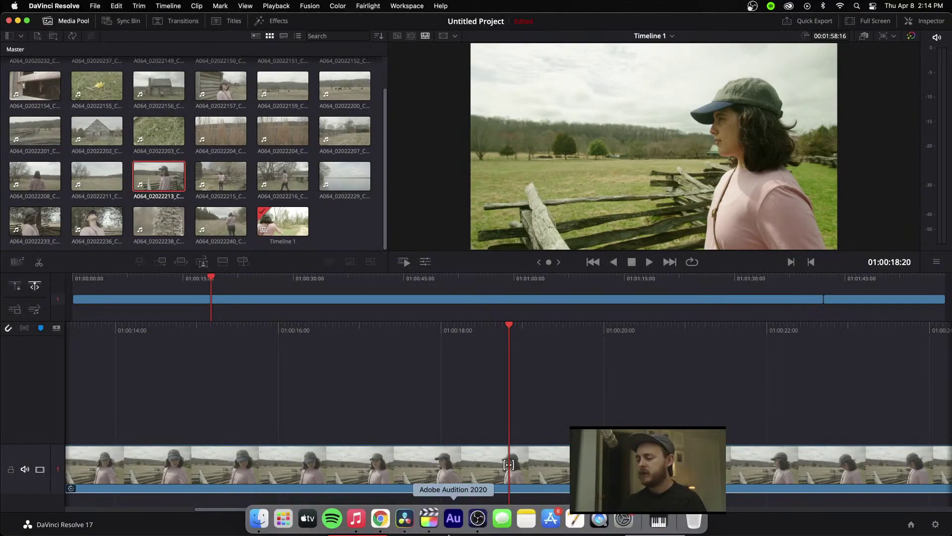
left_click(478, 521)
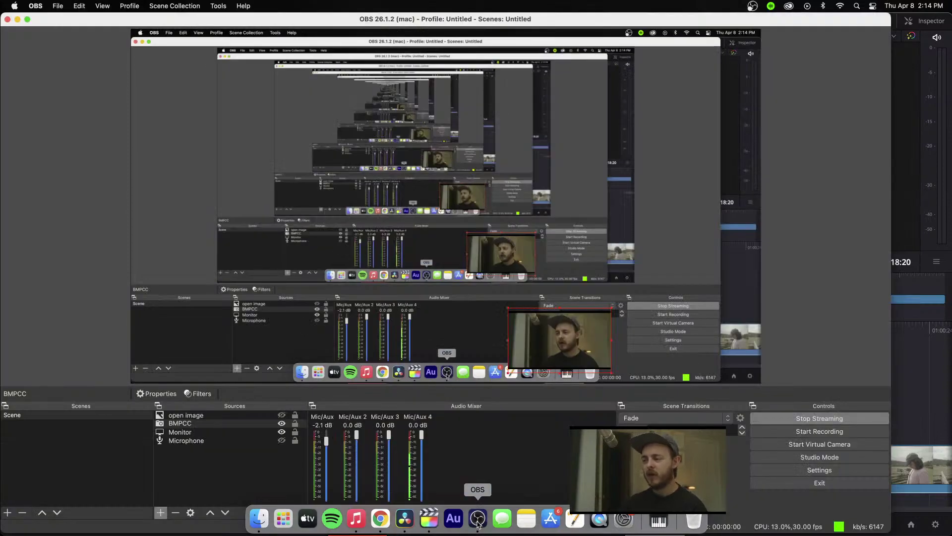
left_click(404, 524)
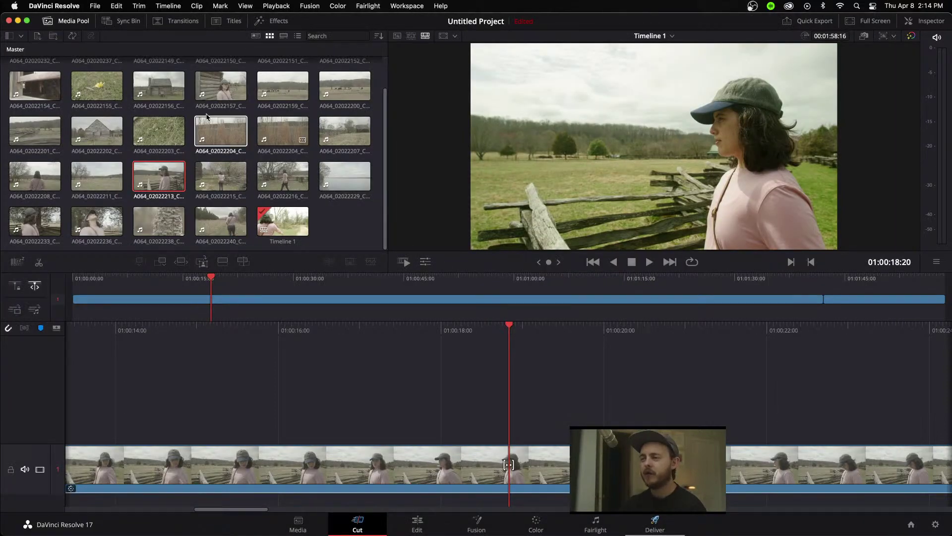
Insert clip A064_02022236_C026 into Timeline 1 at 01:00:18:00, then go to the Color page.
left_click_drag(533, 318, 441, 330)
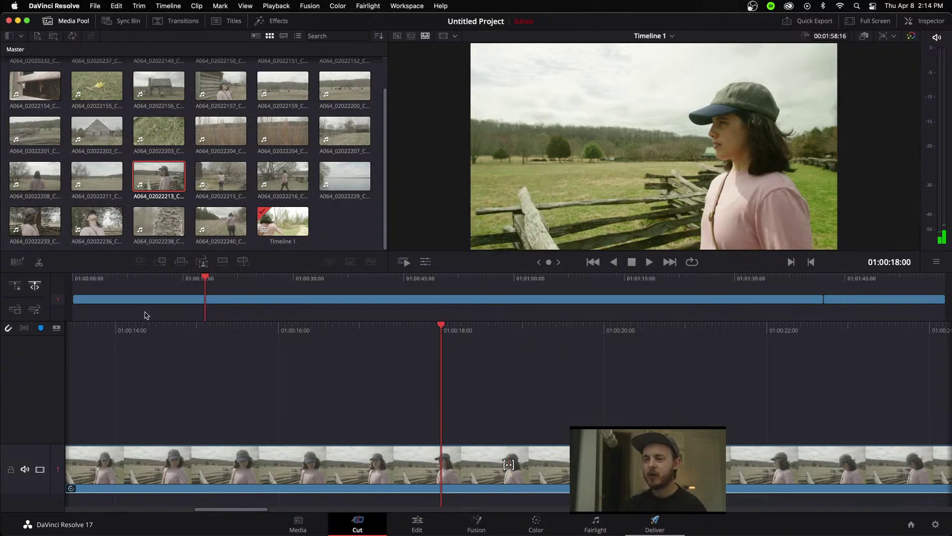
scroll(123, 302, "left", 10)
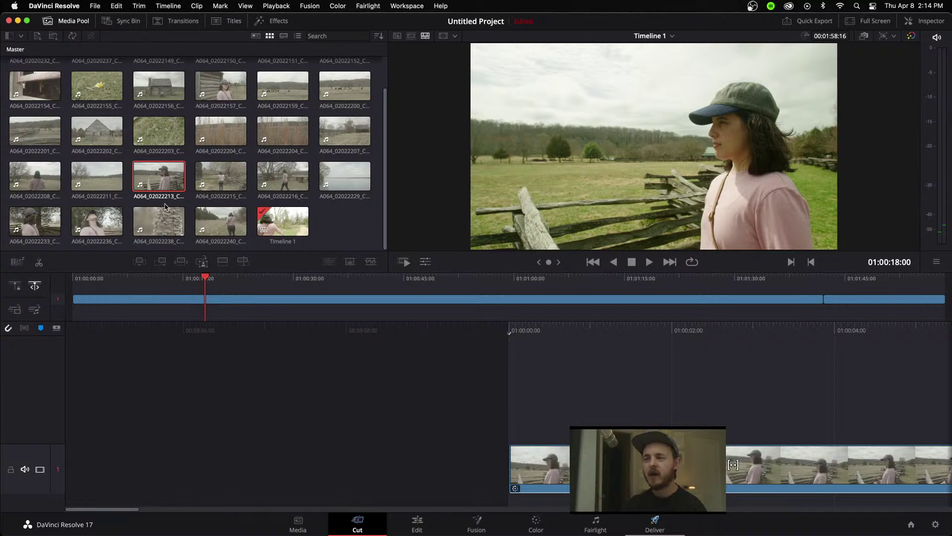
left_click(94, 223)
double_click(95, 223)
key("space")
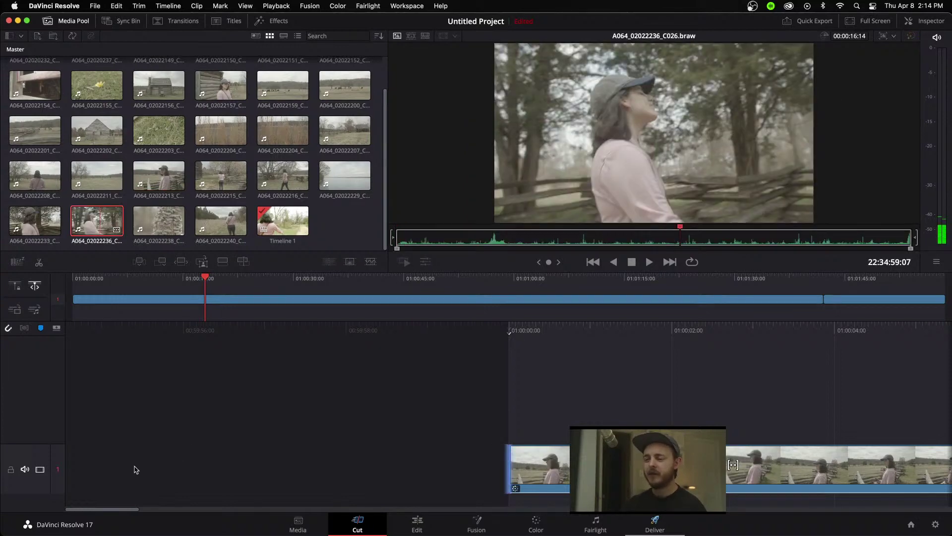
key("F9")
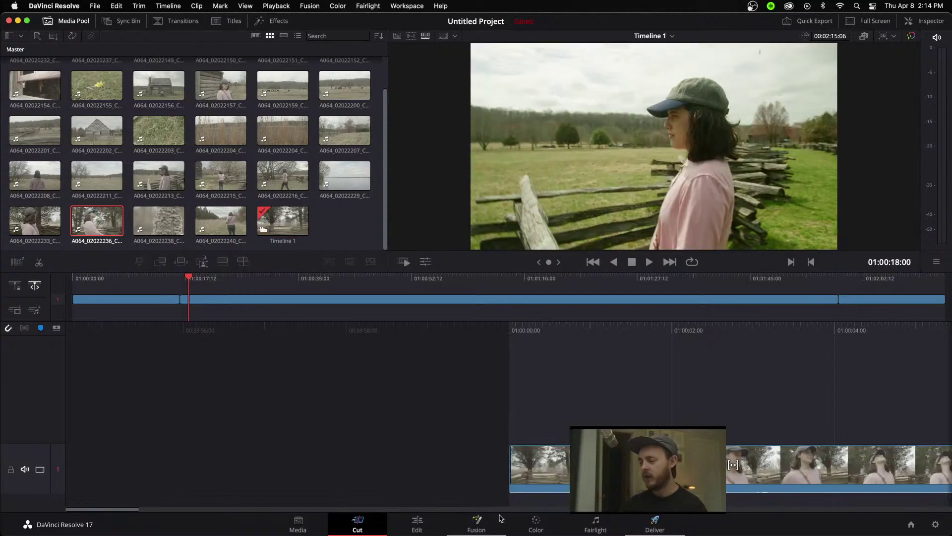
left_click(523, 528)
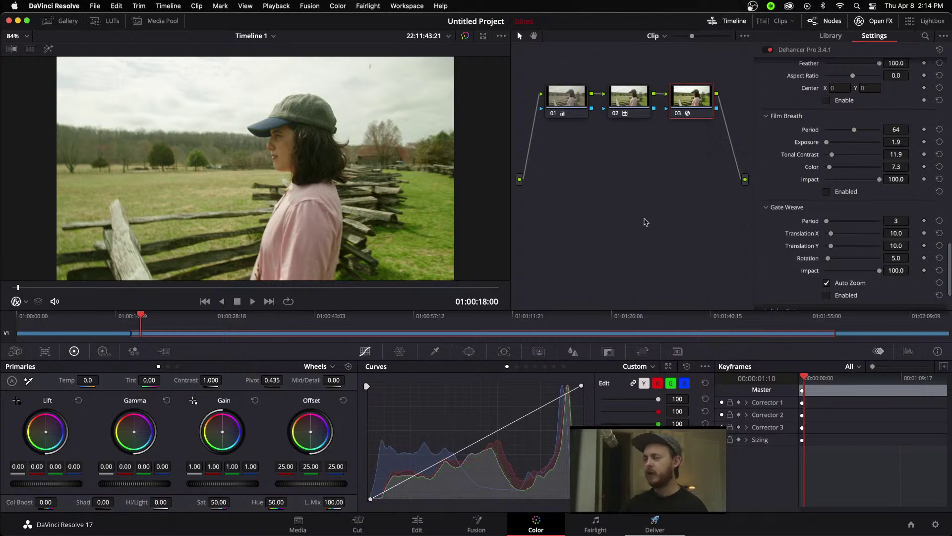
Select the first clip, the woman looking up under the trees, and scrub through its frames.
left_click(69, 316)
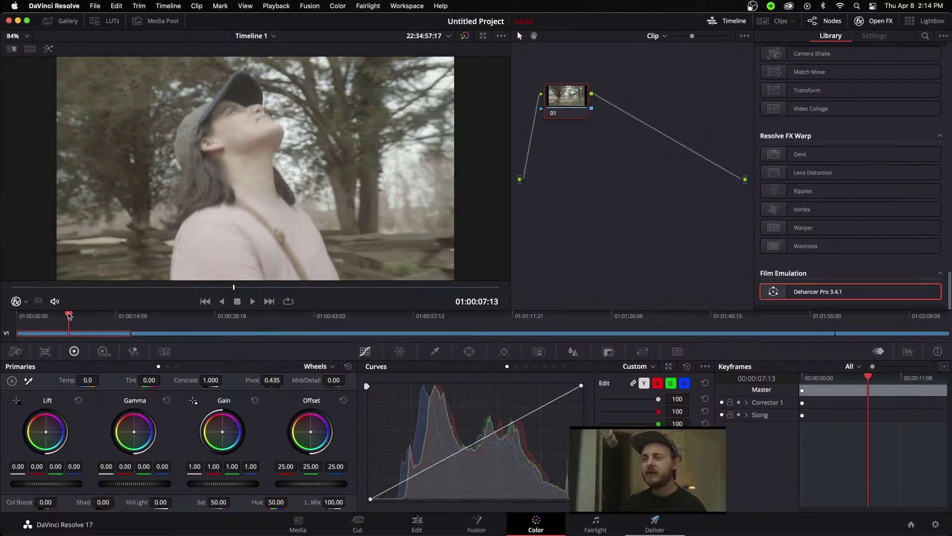
mouse_move(71, 315)
left_mouse_down()
mouse_move(63, 315)
mouse_move(76, 316)
left_mouse_up()
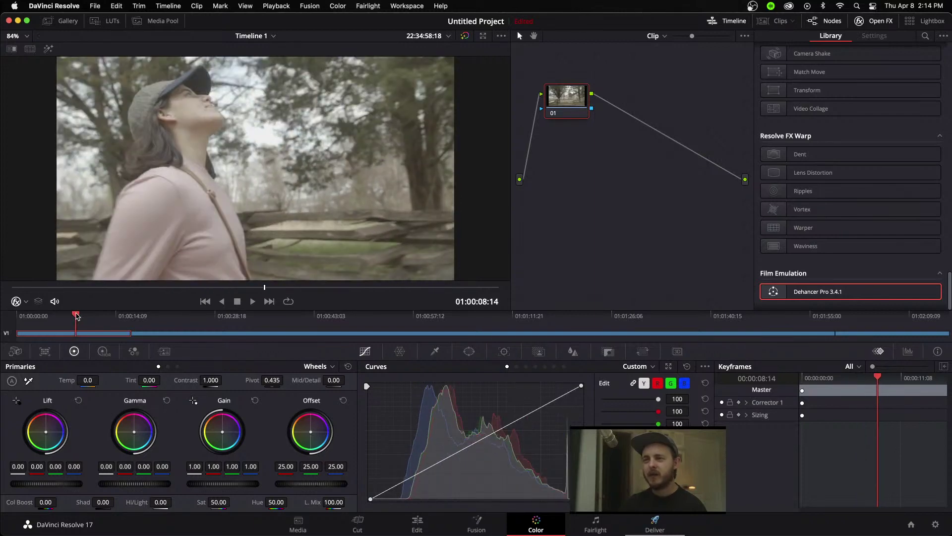
left_click_drag(77, 316, 71, 318)
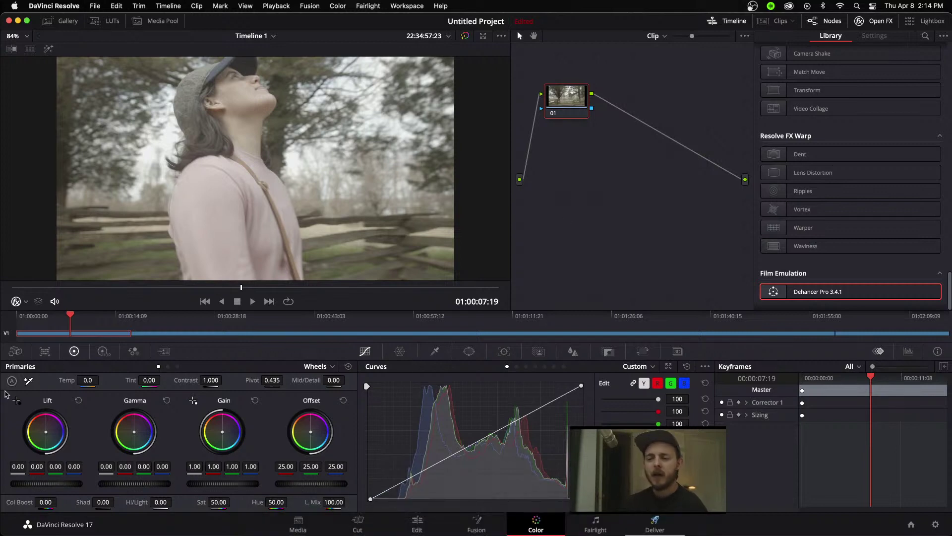
In Camera Raw, decode using Clip settings and keep Gen 4 color science after trying Gen 5.
left_click(15, 351)
left_click(105, 395)
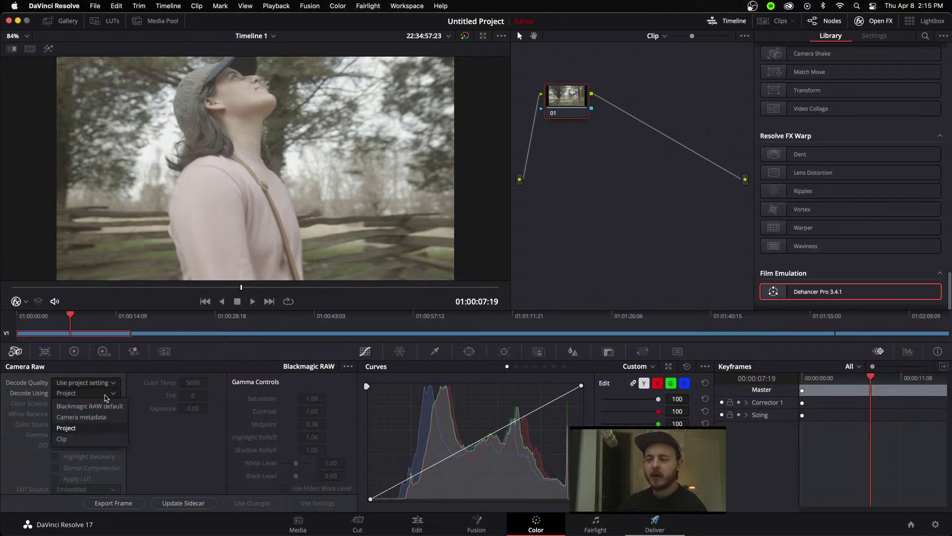
left_click(63, 439)
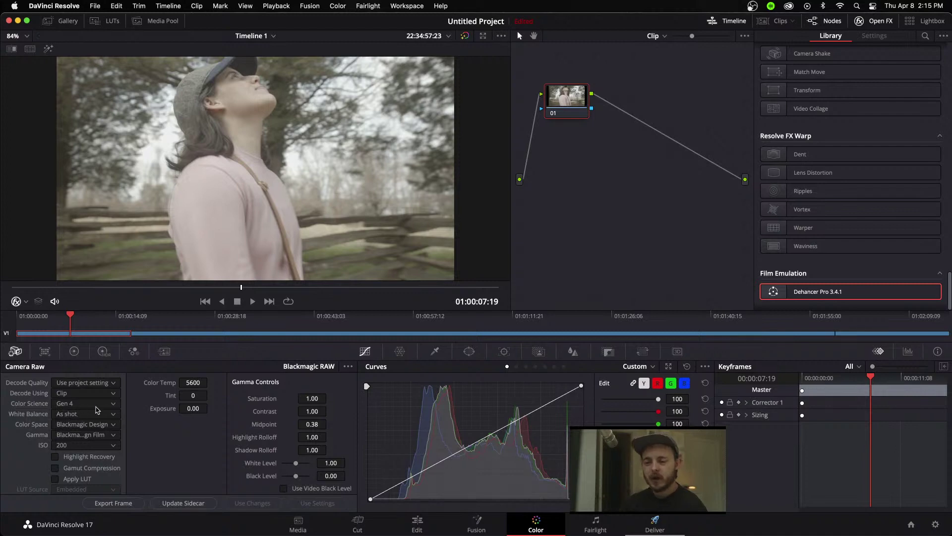
left_click(112, 404)
left_click(97, 429)
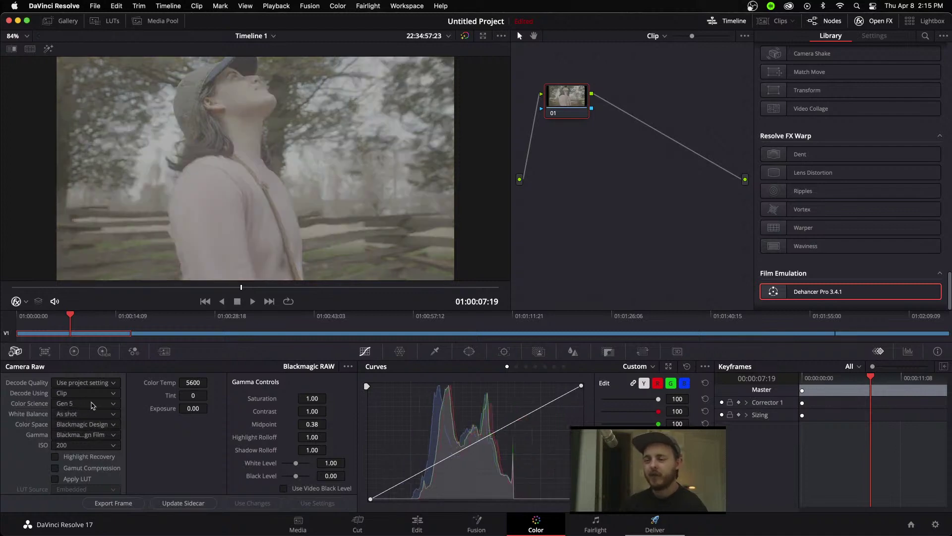
left_click(113, 406)
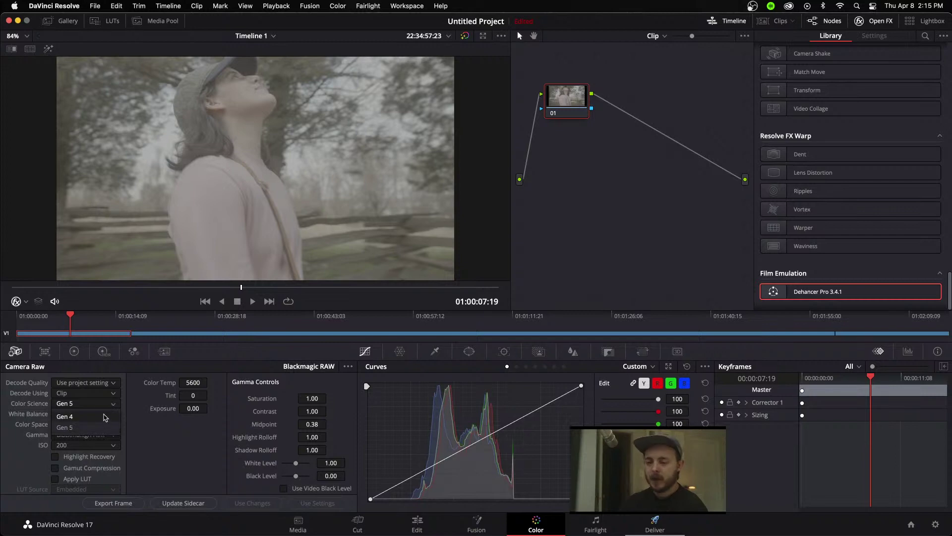
left_click(104, 417)
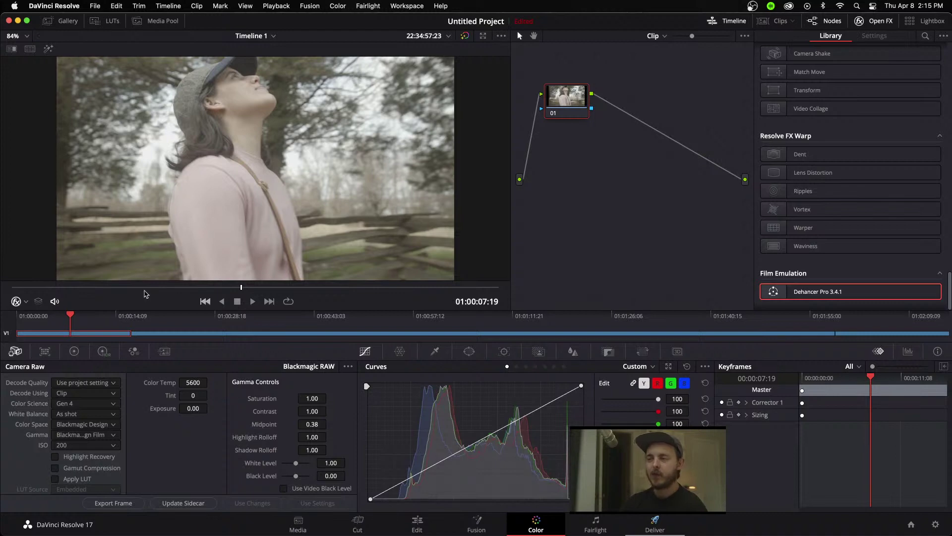
right_click(569, 101)
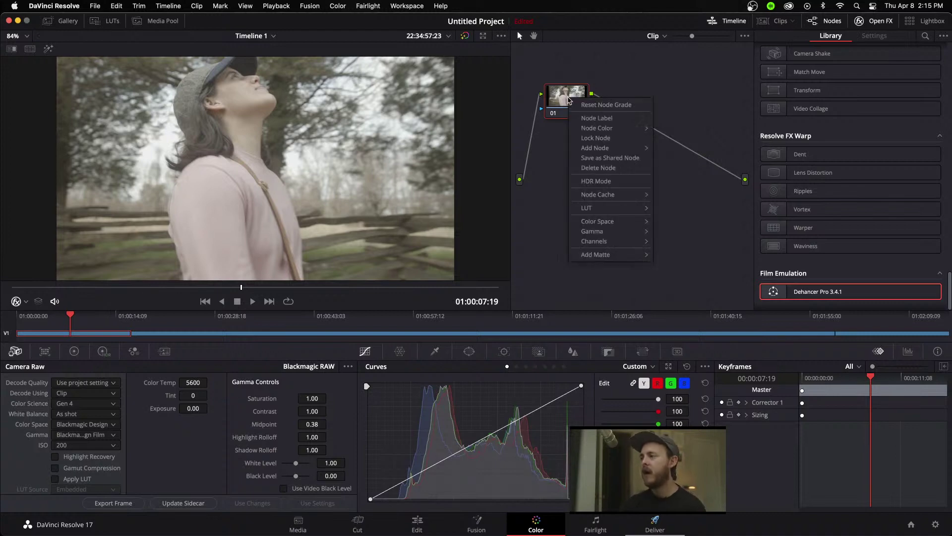
left_click(549, 109)
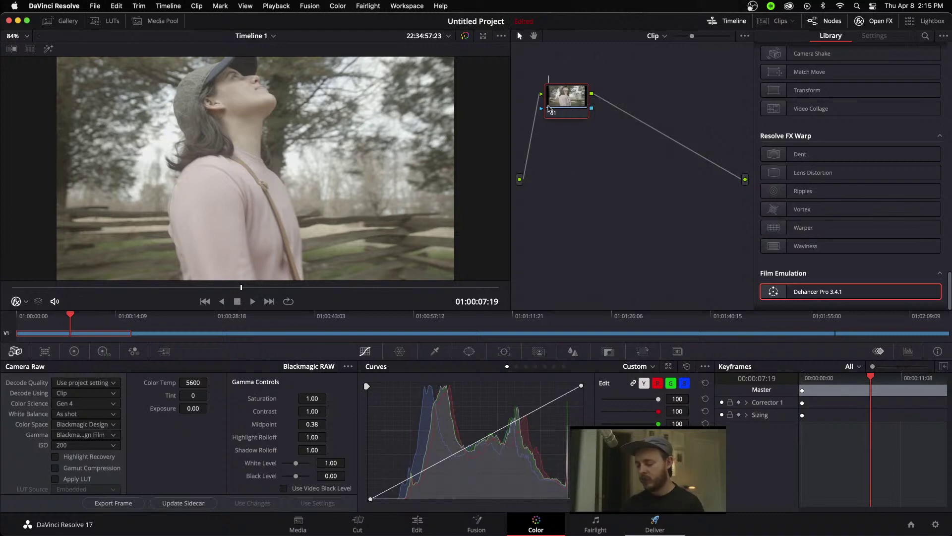
type("Base")
right_click(569, 99)
mouse_move(595, 148)
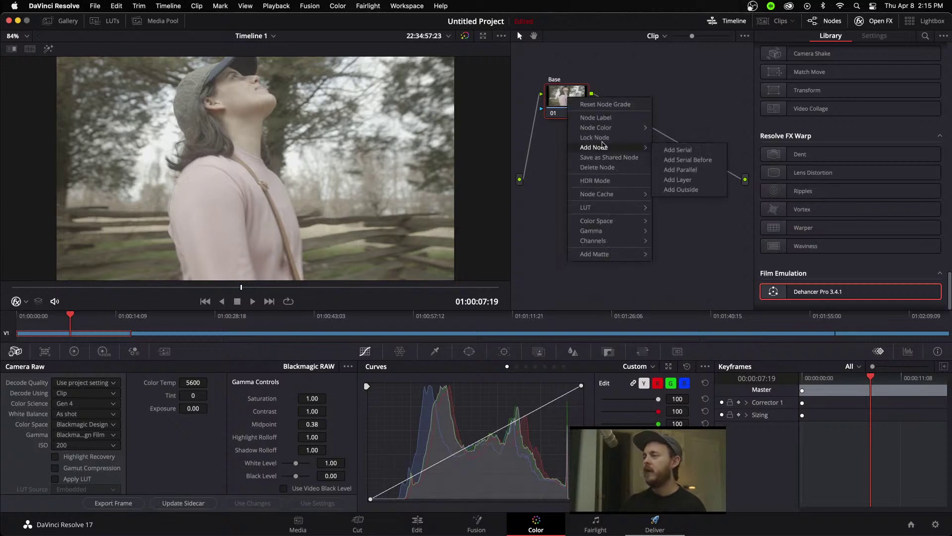
left_click(683, 149)
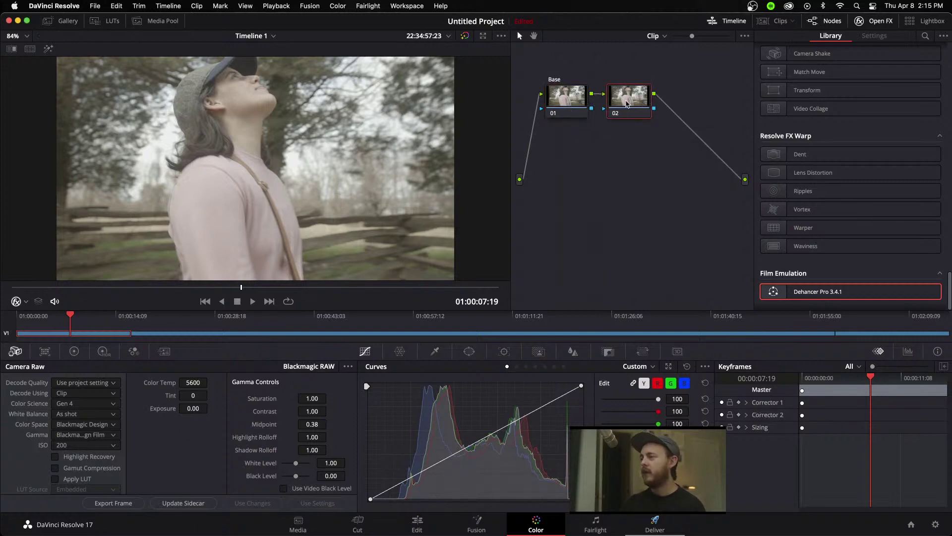
right_click(624, 114)
left_click(659, 124)
type("LUT")
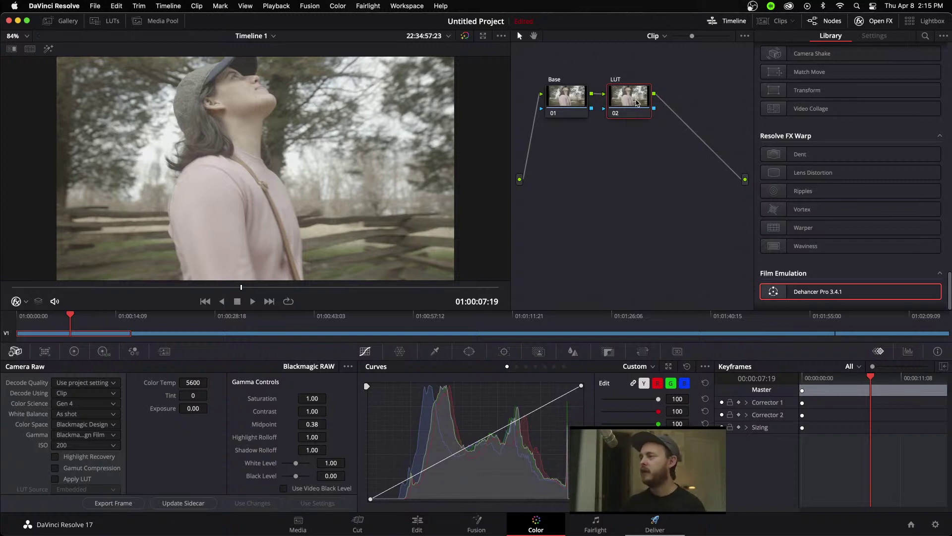
right_click(636, 101)
mouse_move(683, 211)
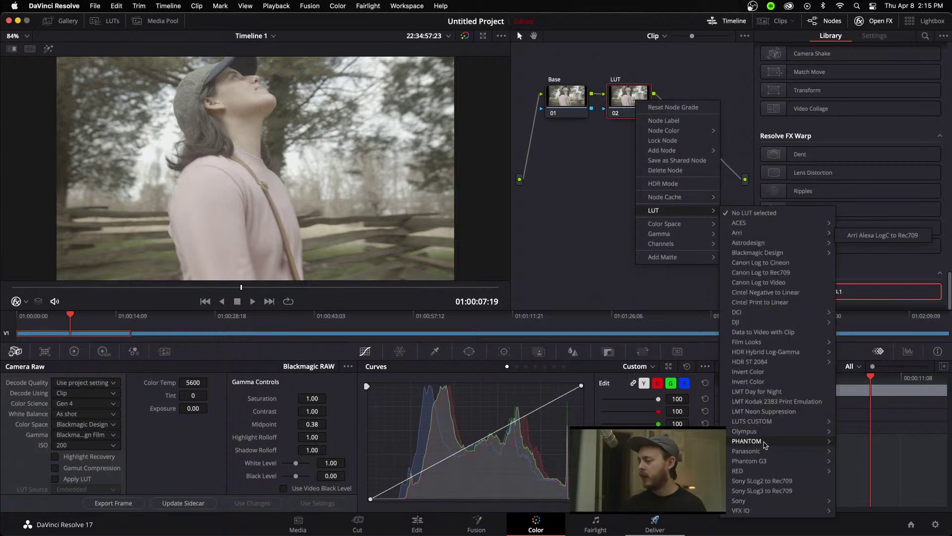
mouse_move(759, 462)
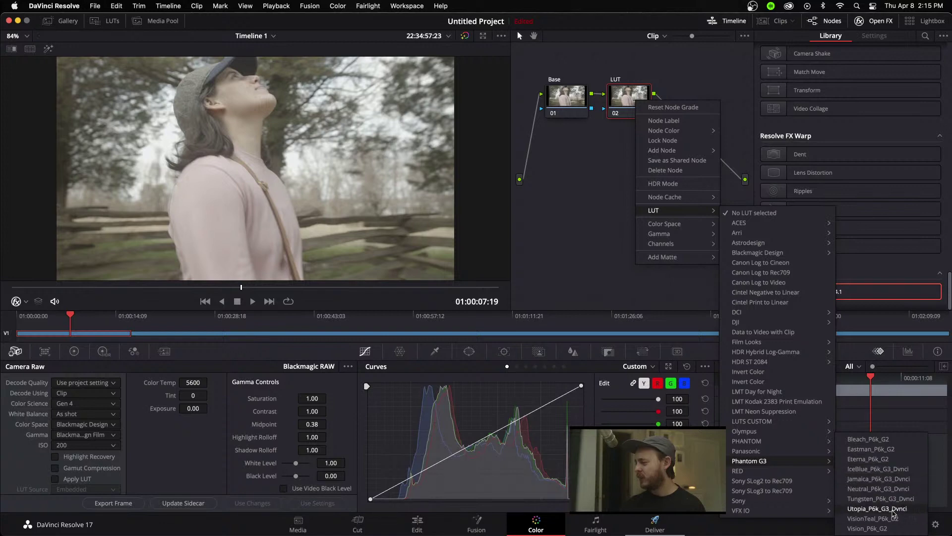
left_click(891, 489)
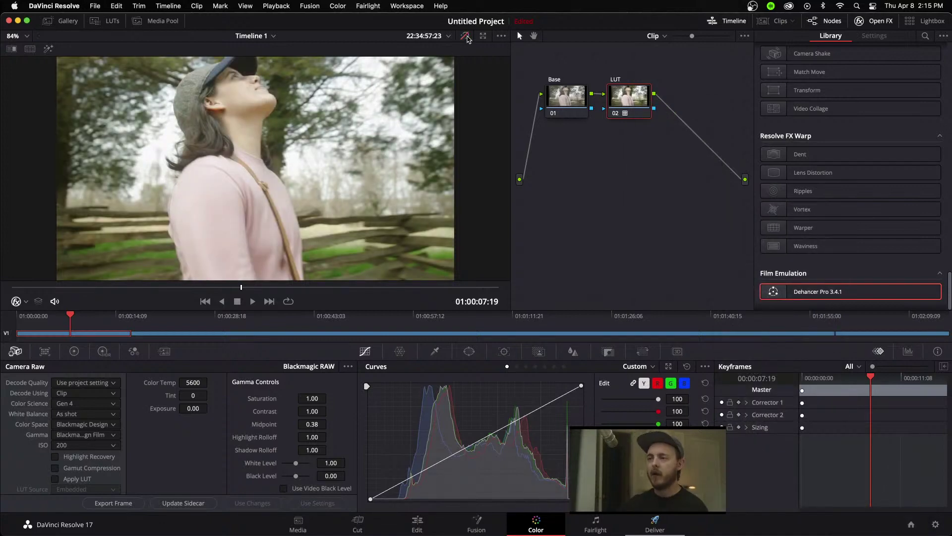
left_click(465, 36)
left_click(467, 36)
left_click(466, 36)
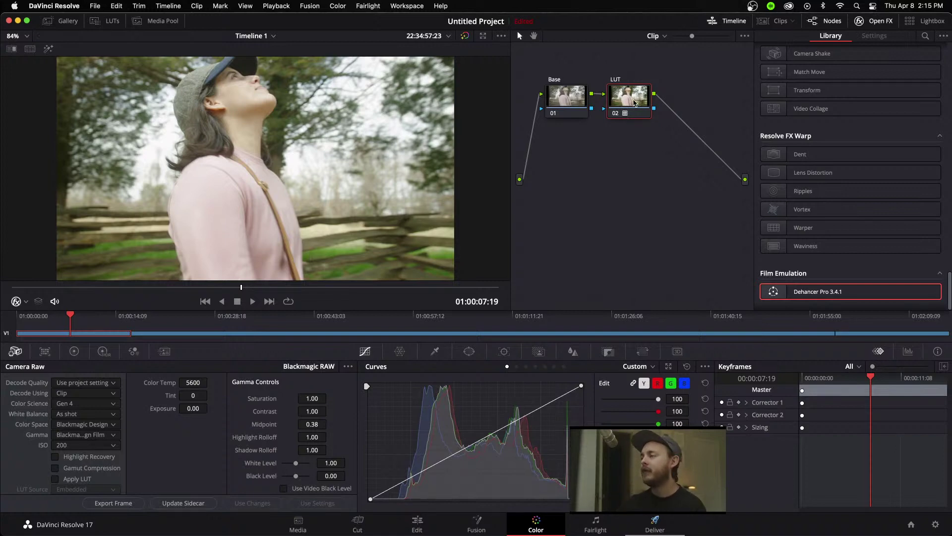
Add a serial node 03 after the LUT node and label it Dehancer.
right_click(632, 100)
mouse_move(665, 148)
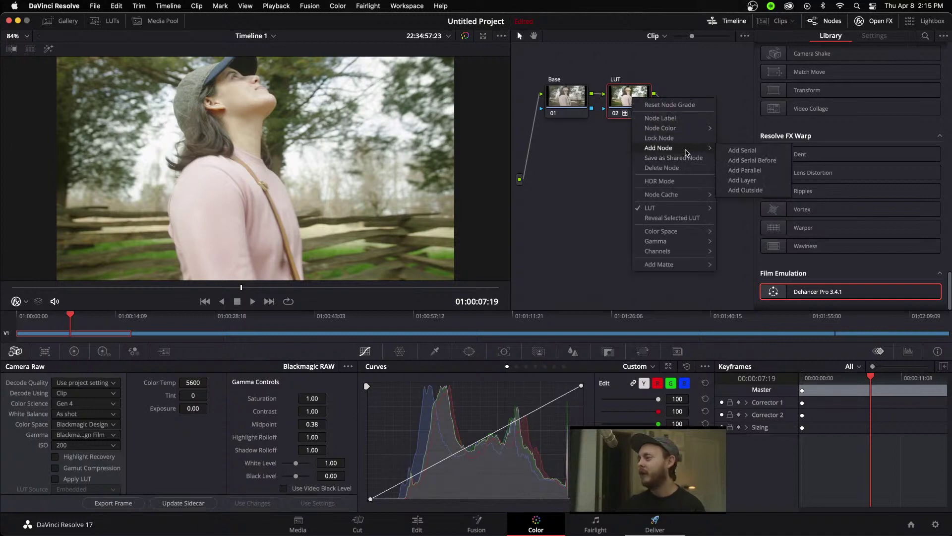
left_click(754, 154)
right_click(690, 98)
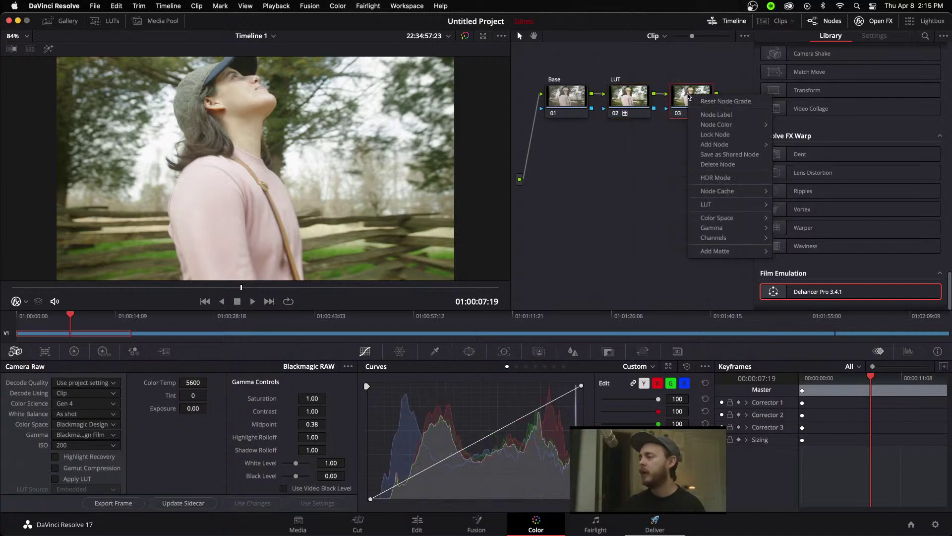
left_click(721, 114)
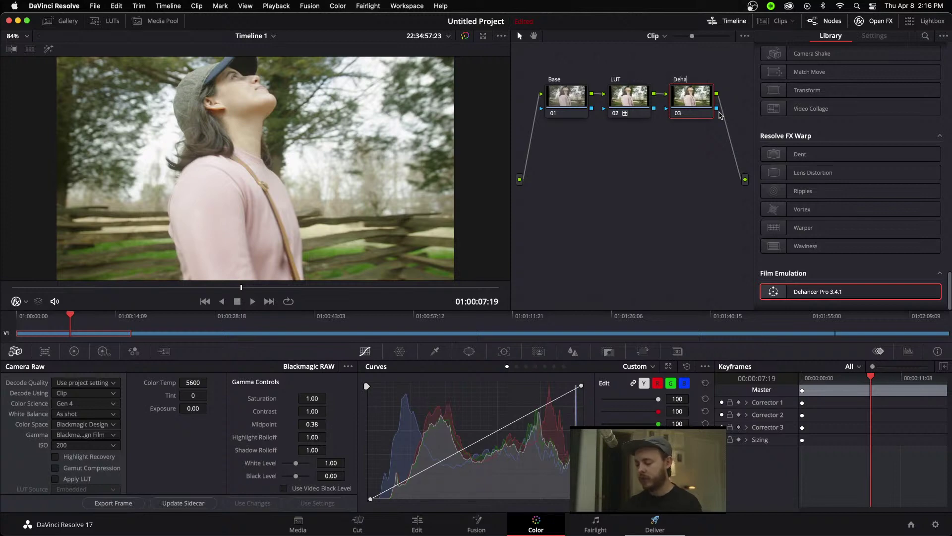
Apply Dehancer Pro 3.4.1 from the effects library to node 03.
scroll(843, 218, "down", 1)
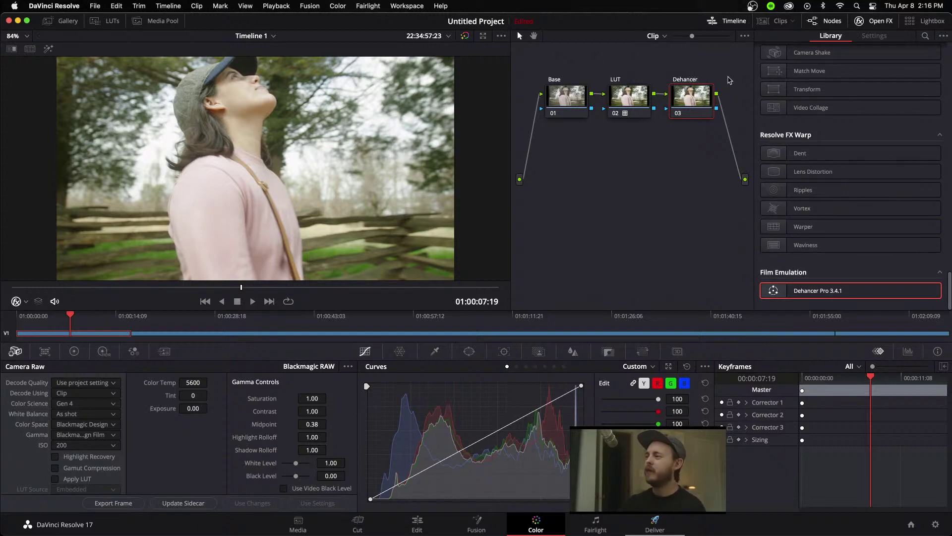
left_click_drag(813, 293, 693, 98)
scroll(843, 159, "up", 10)
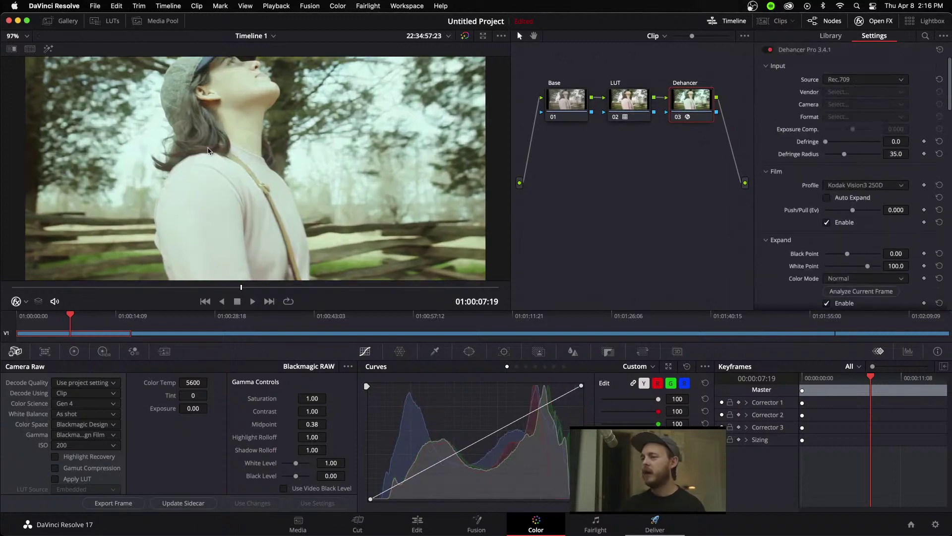
scroll(341, 201, "down", 2)
scroll(341, 201, "up", 2)
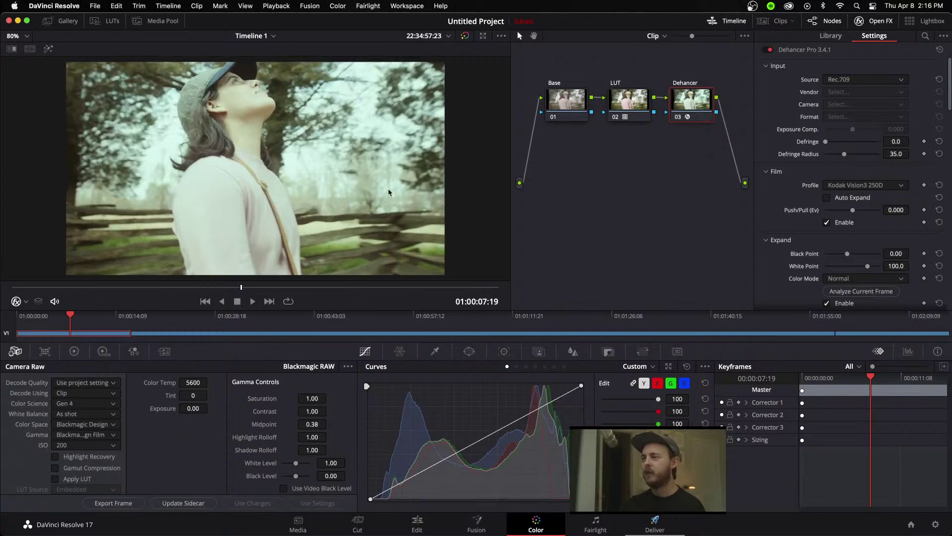
Switch off Dehancer's Film, Print, Color Head and Film Grain modules.
left_click(828, 22)
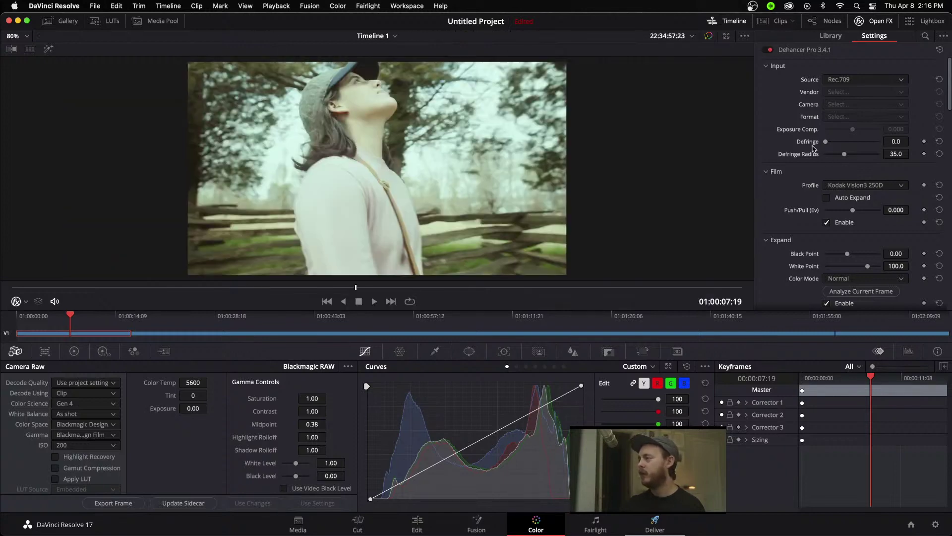
scroll(823, 185, "down", 1)
left_click(827, 197)
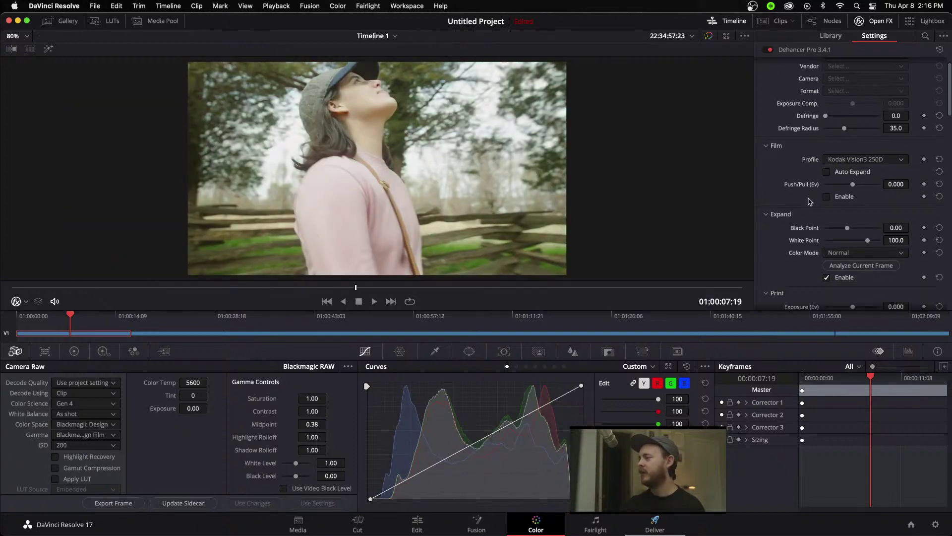
scroll(810, 201, "down", 3)
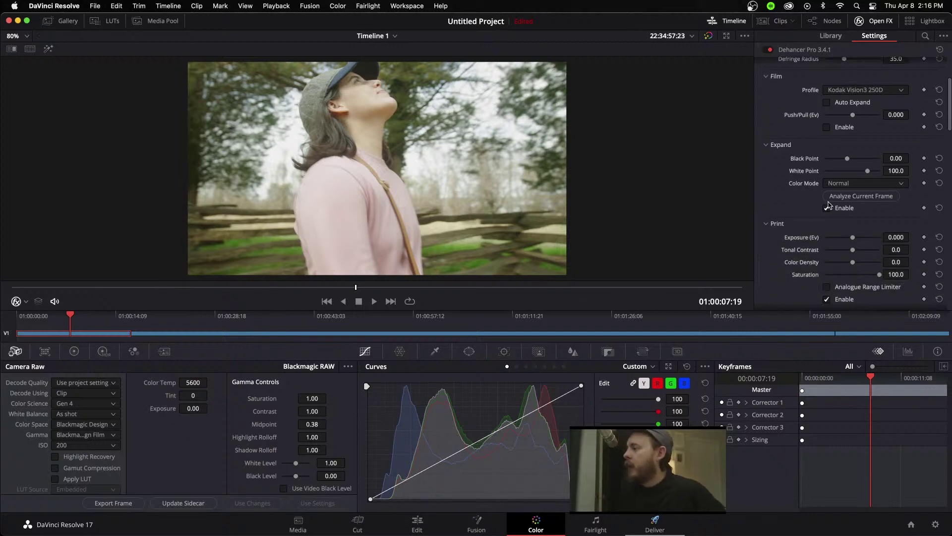
scroll(828, 204, "down", 4)
left_click(827, 217)
scroll(827, 216, "down", 3)
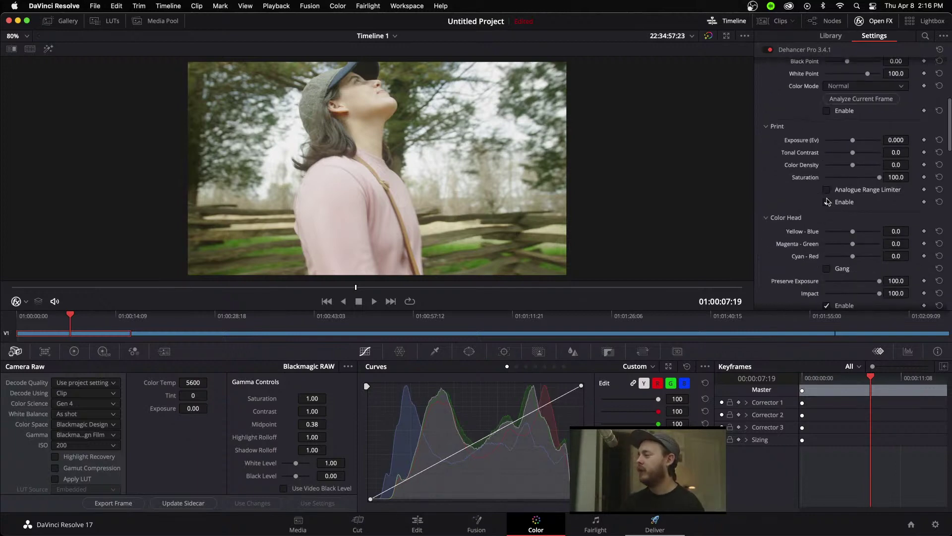
left_click(827, 230)
scroll(793, 236, "down", 6)
left_click(828, 212)
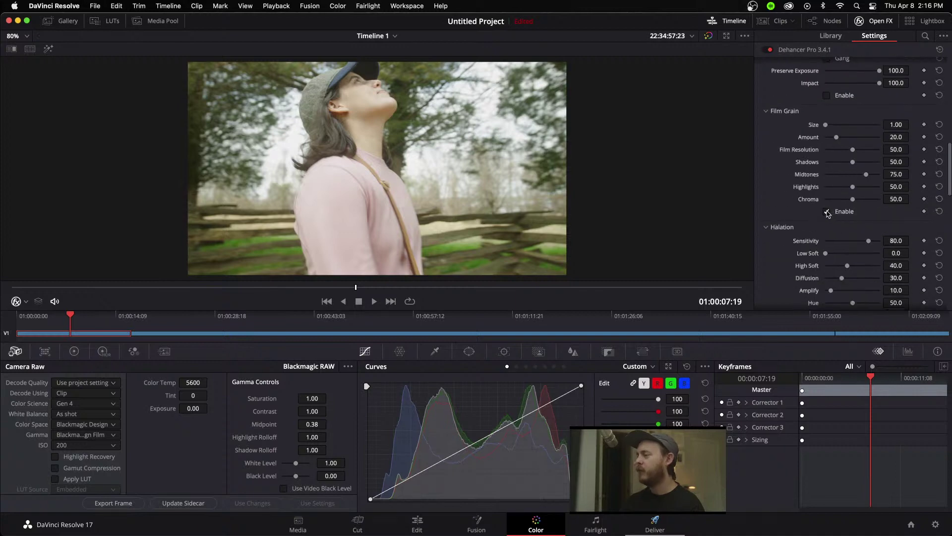
scroll(812, 247, "down", 5)
scroll(812, 247, "down", 4)
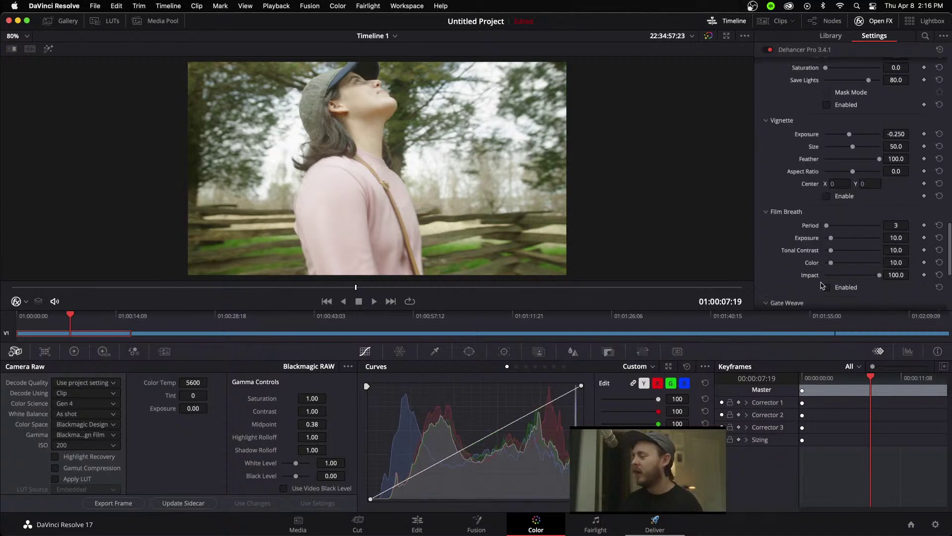
Turn off Gate Weave Auto Zoom, check YouTube Studio's stream analytics, and return to Resolve.
scroll(822, 284, "down", 2)
left_click(826, 217)
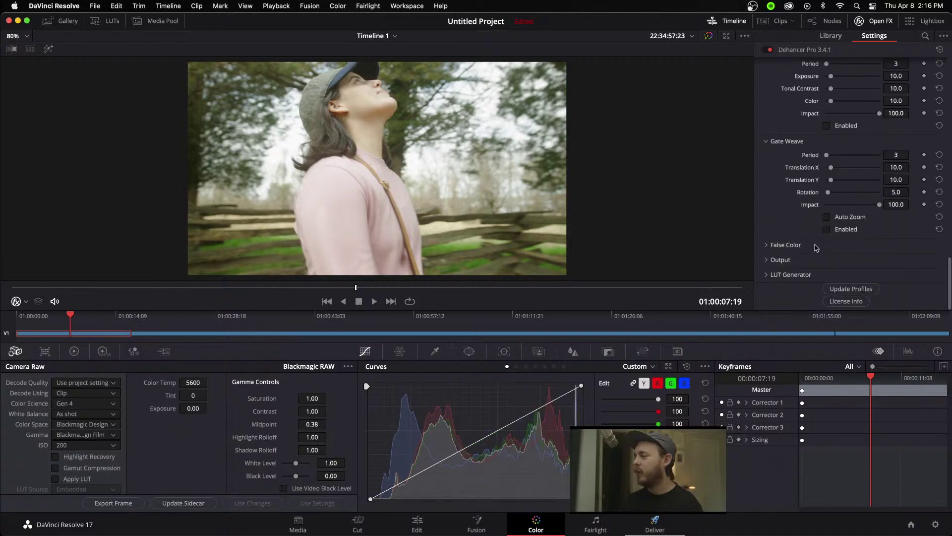
left_click(380, 518)
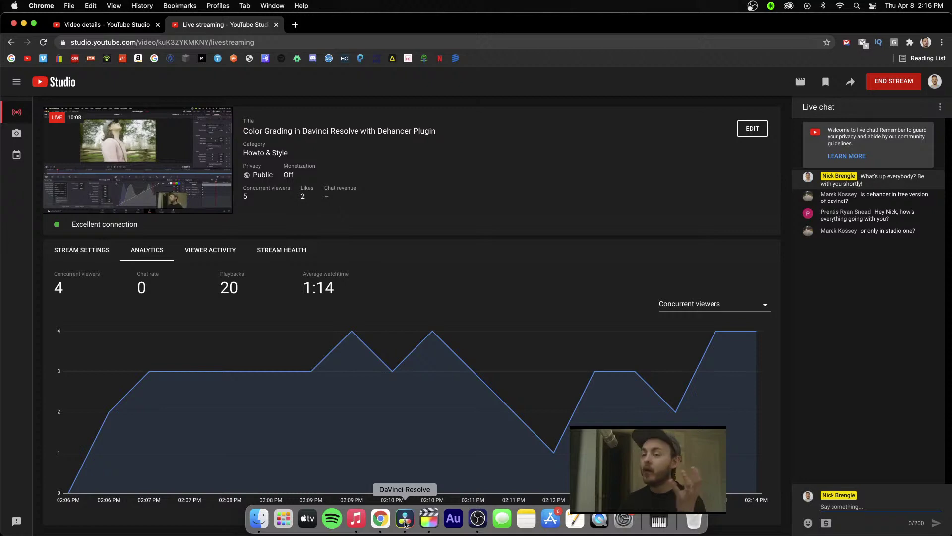
left_click(405, 519)
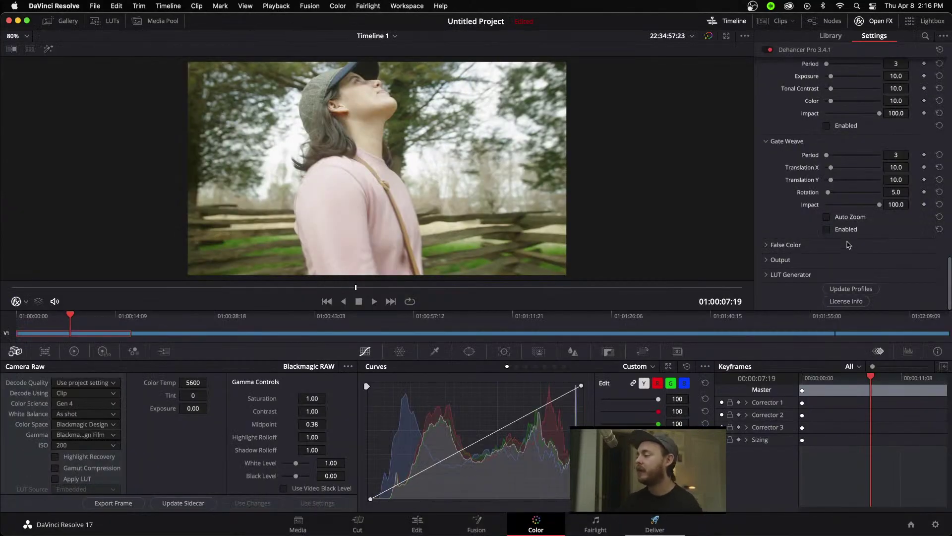
Review Dehancer's input source options, leaving the source at Rec.709.
scroll(877, 249, "up", 10)
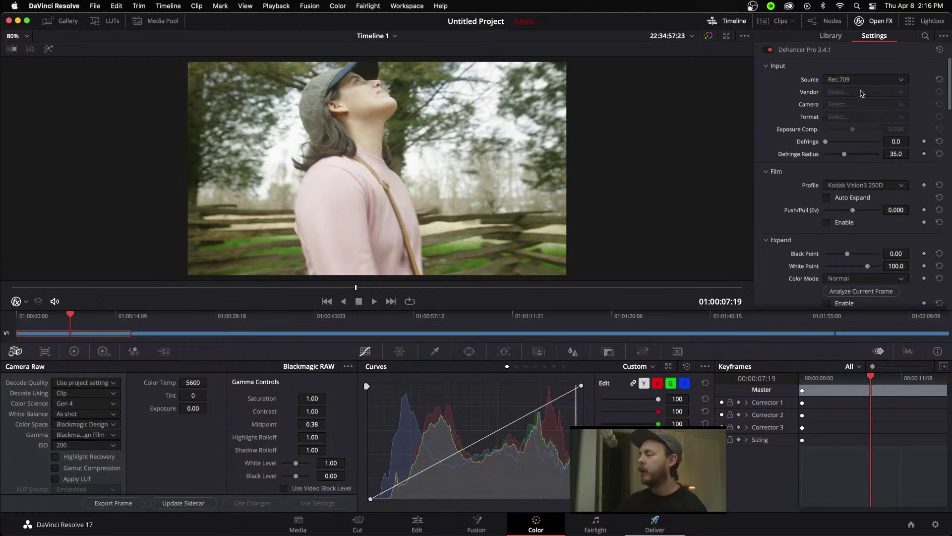
left_click(888, 81)
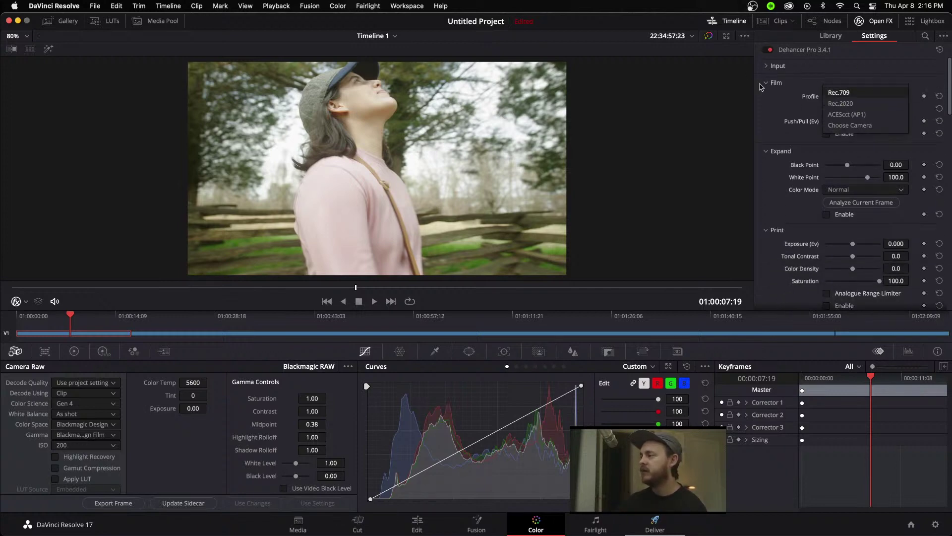
left_click(769, 74)
left_click(767, 65)
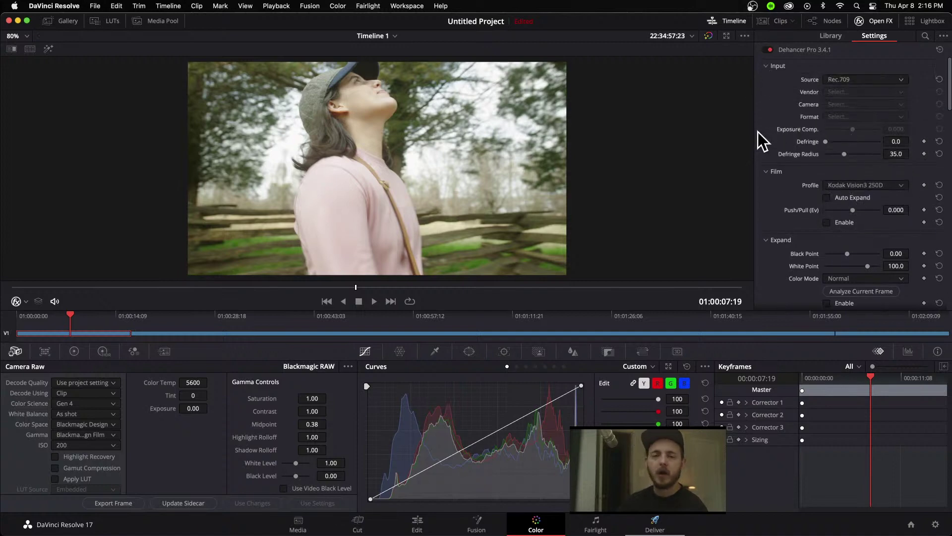
Re-enable Dehancer's Print module and raise Tonal Contrast to 12.4.
scroll(821, 199, "down", 3)
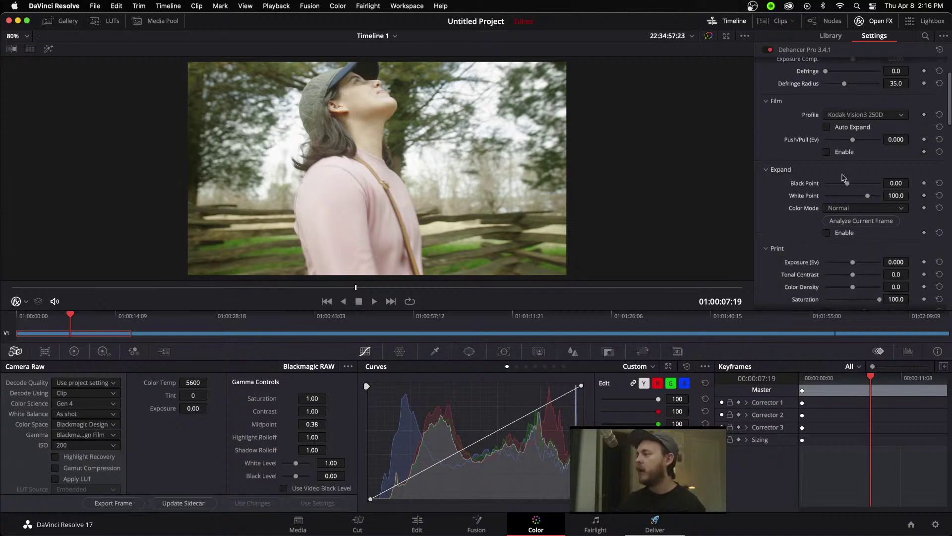
scroll(844, 177, "down", 4)
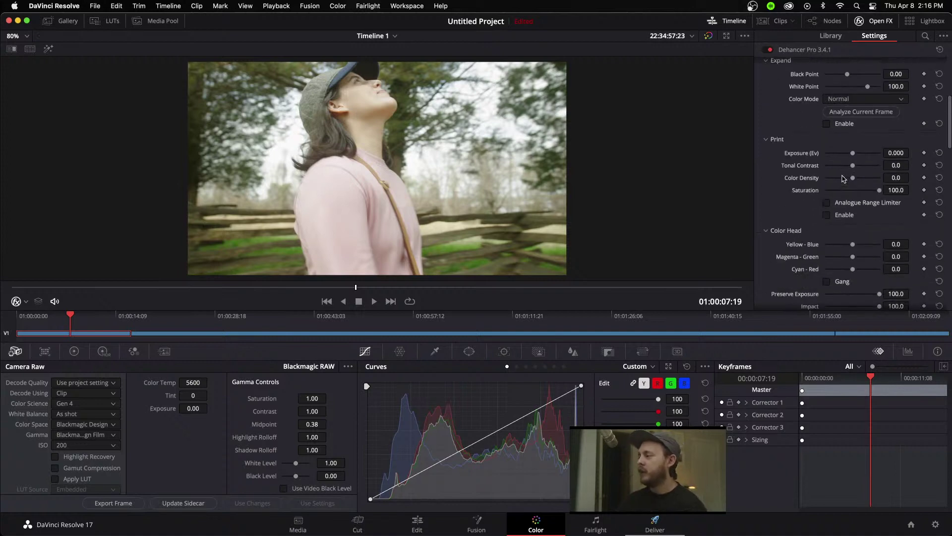
left_click(831, 217)
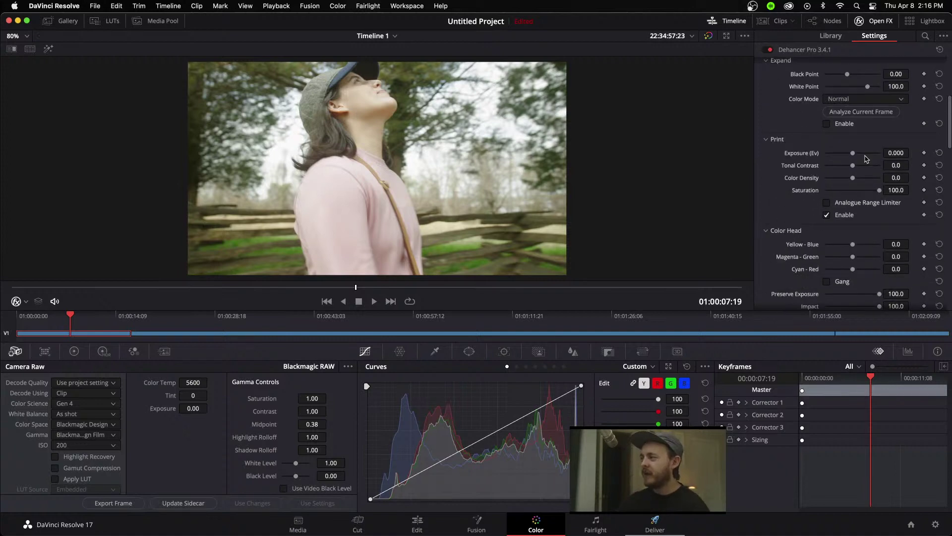
left_click_drag(853, 166, 856, 166)
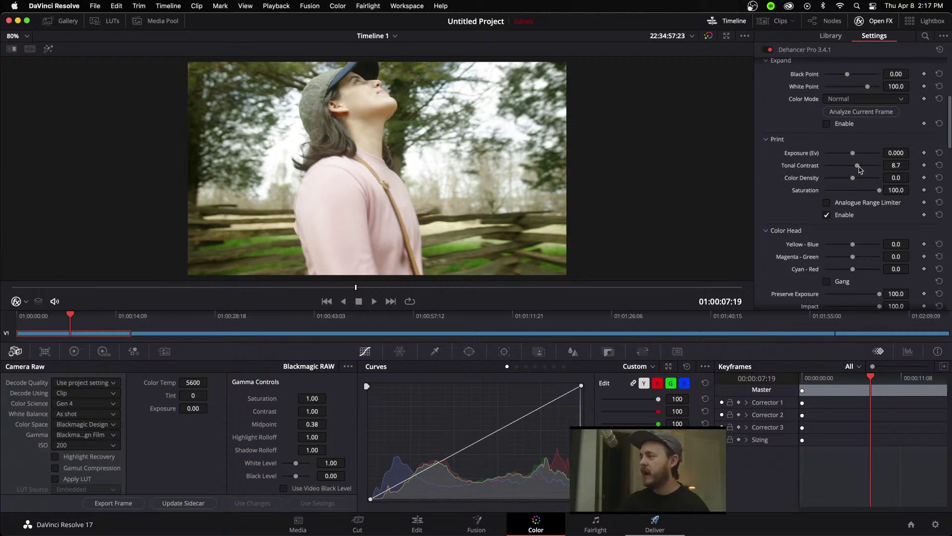
left_click_drag(860, 169, 860, 170)
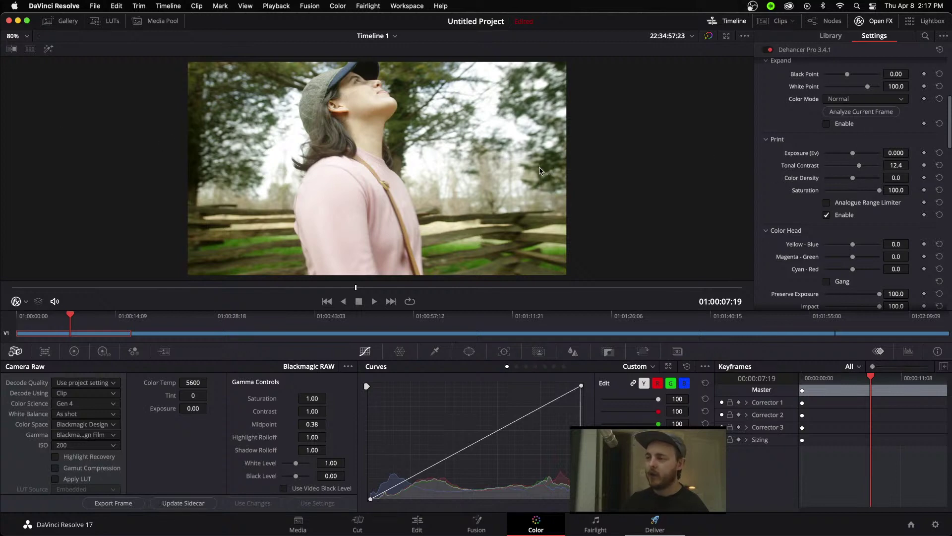
Re-enable Film Grain and lower Film Resolution to 22, Shadows to about 21, Midtones to about 26.
scroll(865, 236, "down", 1)
scroll(867, 240, "down", 3)
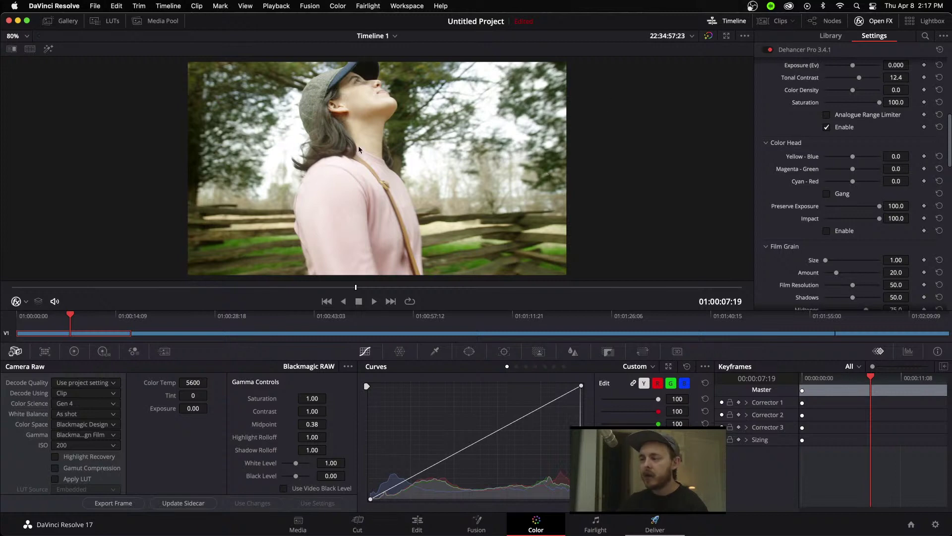
scroll(820, 166, "down", 6)
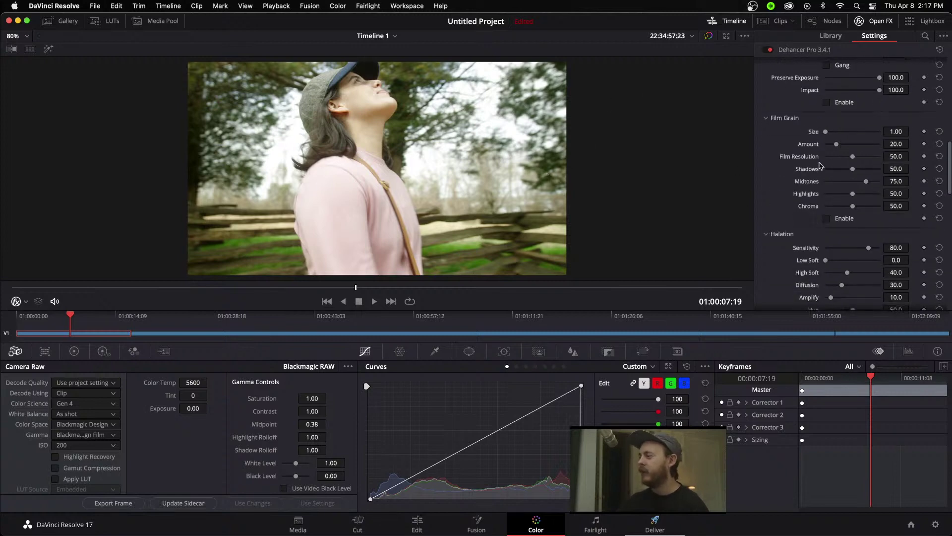
left_click(826, 218)
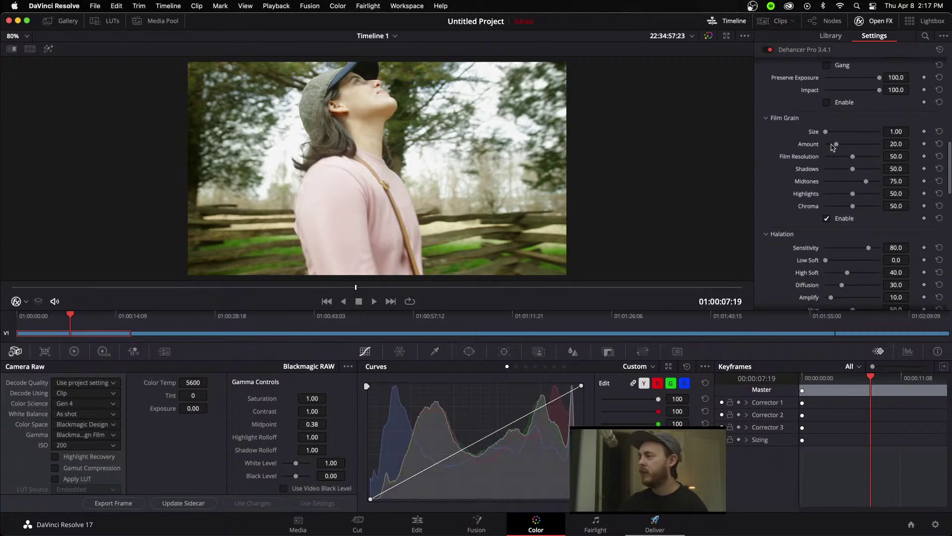
scroll(383, 162, "up", 4)
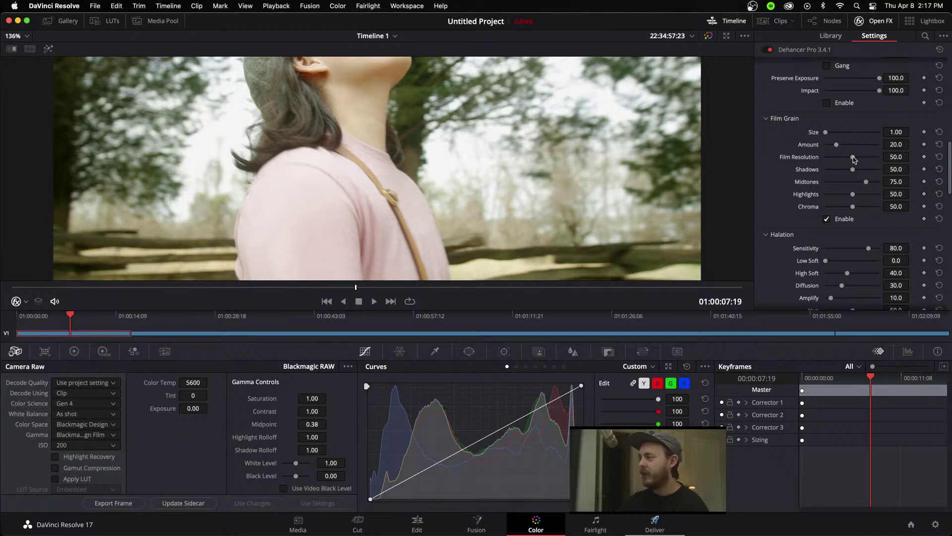
left_click_drag(854, 159, 841, 194)
left_click(867, 183)
left_click(852, 206)
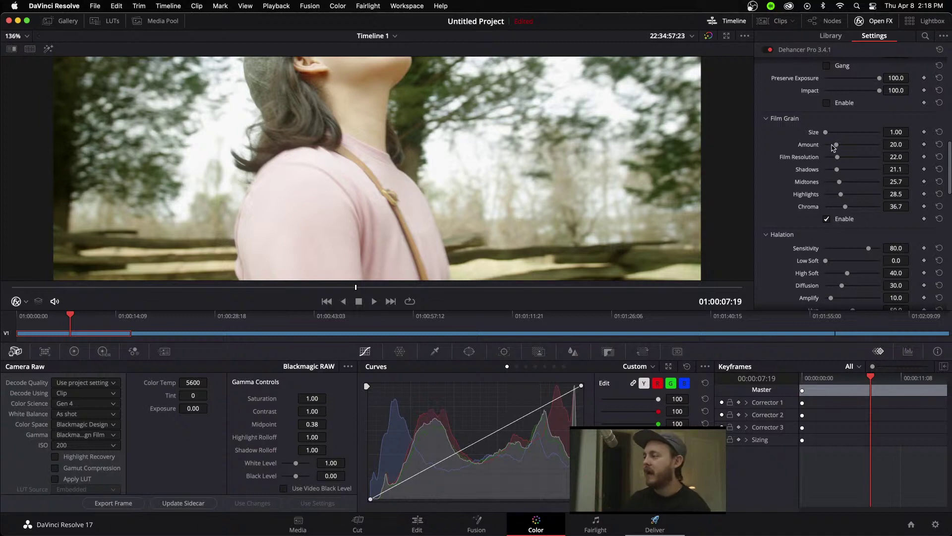
Adjust the Film Grain Amount, trying 28.5 and 20, and settle at 25.7.
left_click_drag(838, 148, 841, 148)
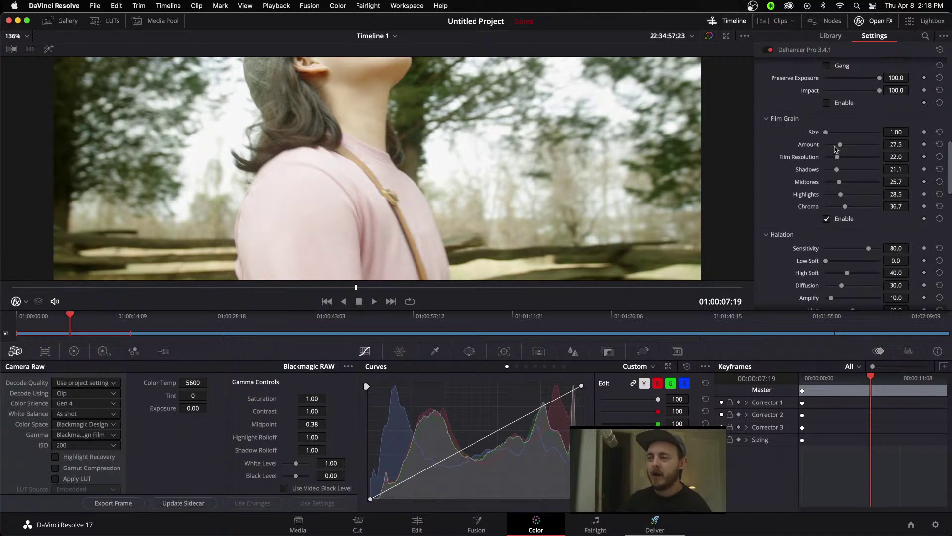
scroll(227, 166, "up", 5)
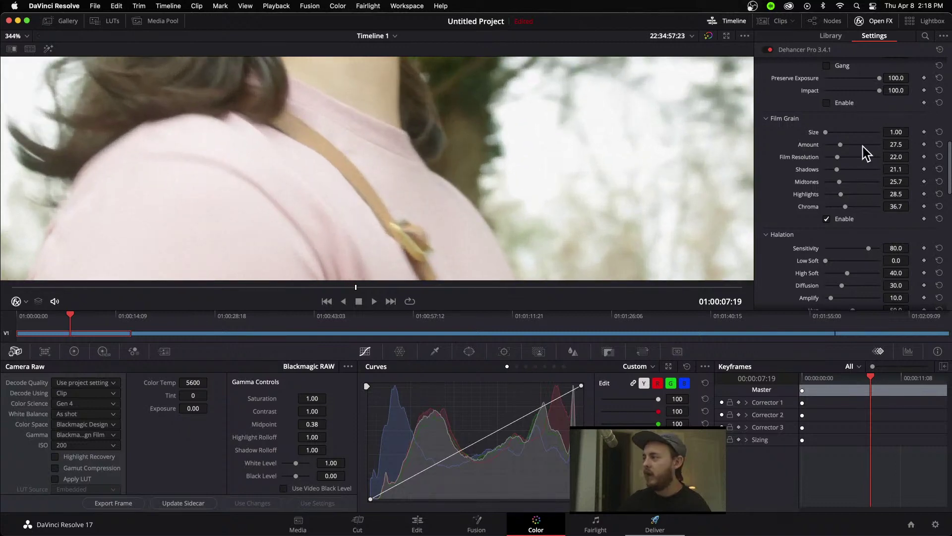
left_click(841, 146)
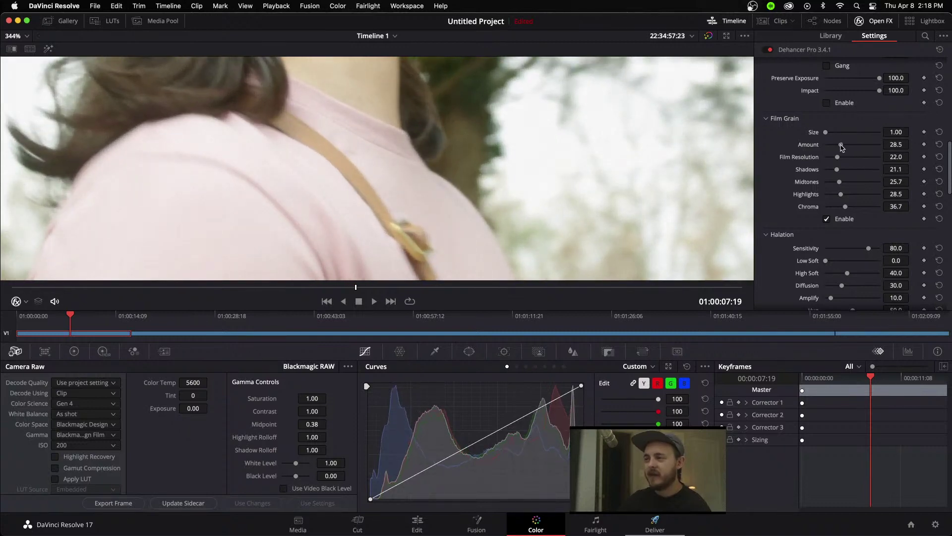
left_click(827, 219)
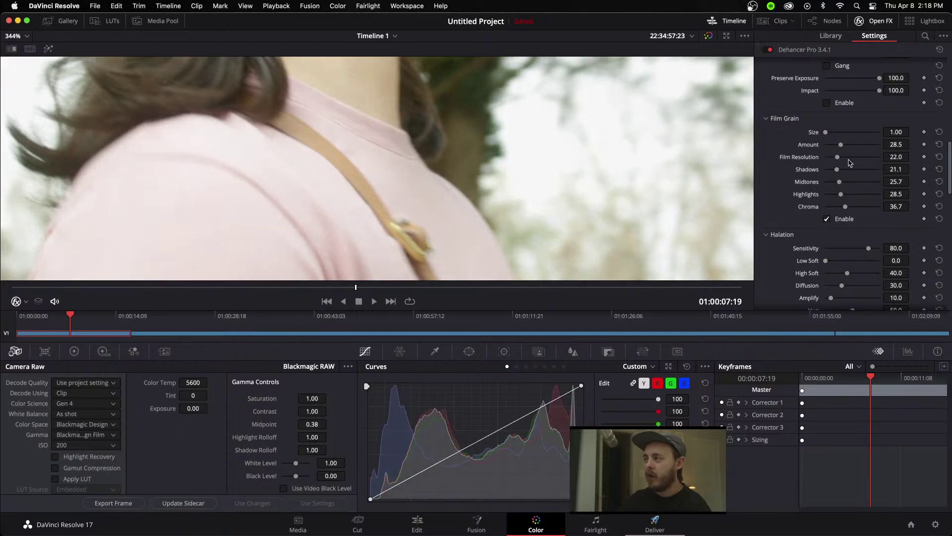
left_click_drag(841, 146, 839, 148)
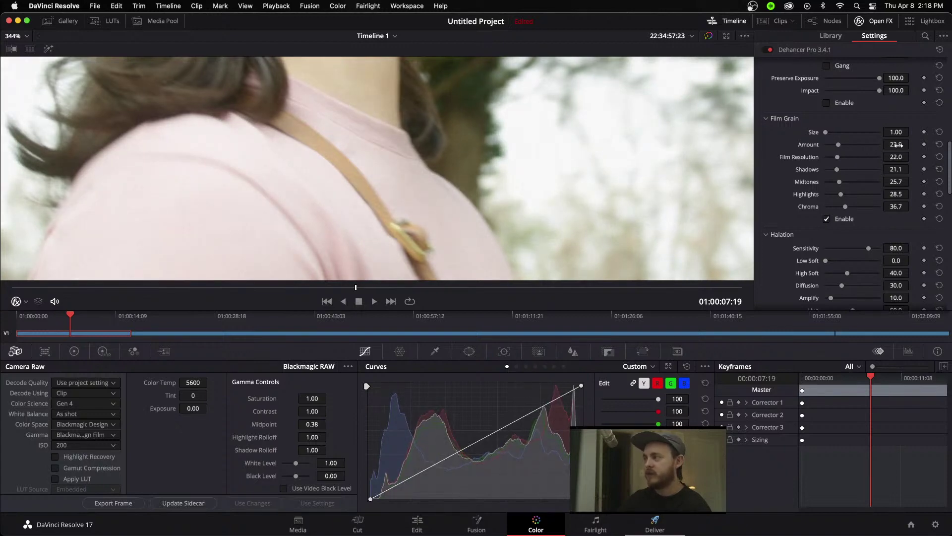
type("20")
key("Return")
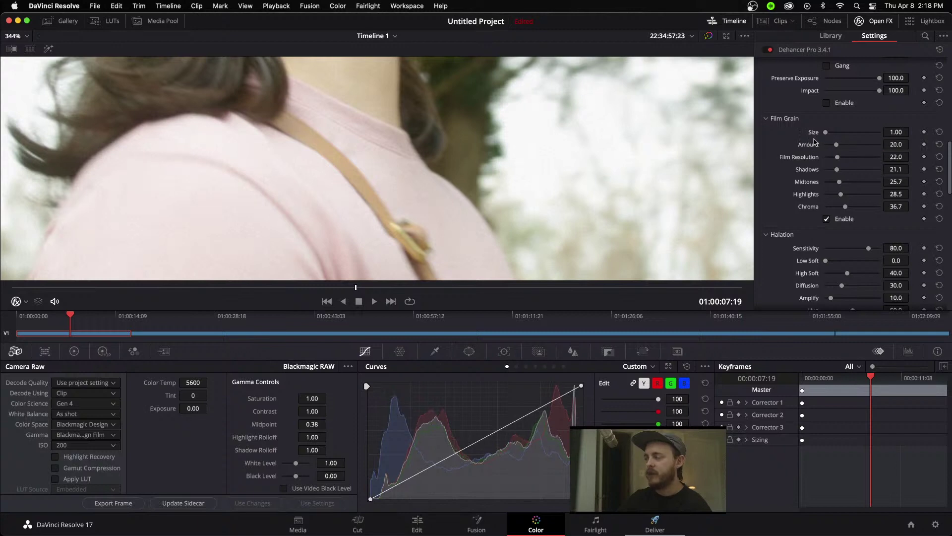
left_click_drag(838, 148, 840, 148)
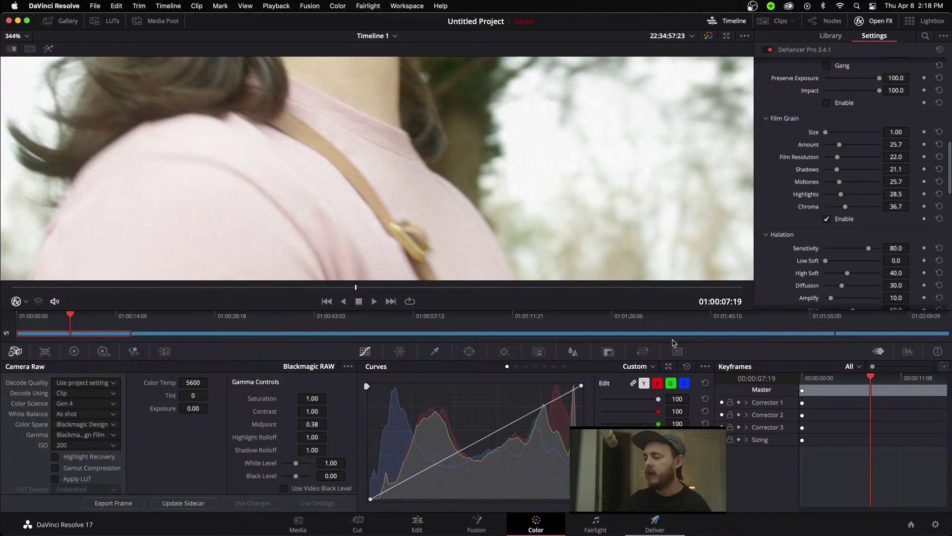
Check the YouTube Studio live dashboard in Chrome and come back to Resolve.
scroll(434, 230, "down", 10)
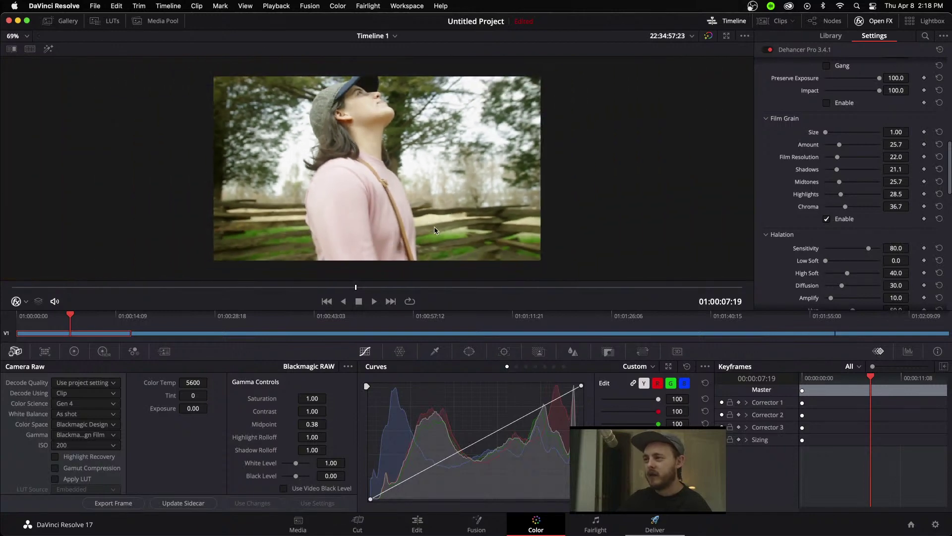
scroll(869, 229, "down", 2)
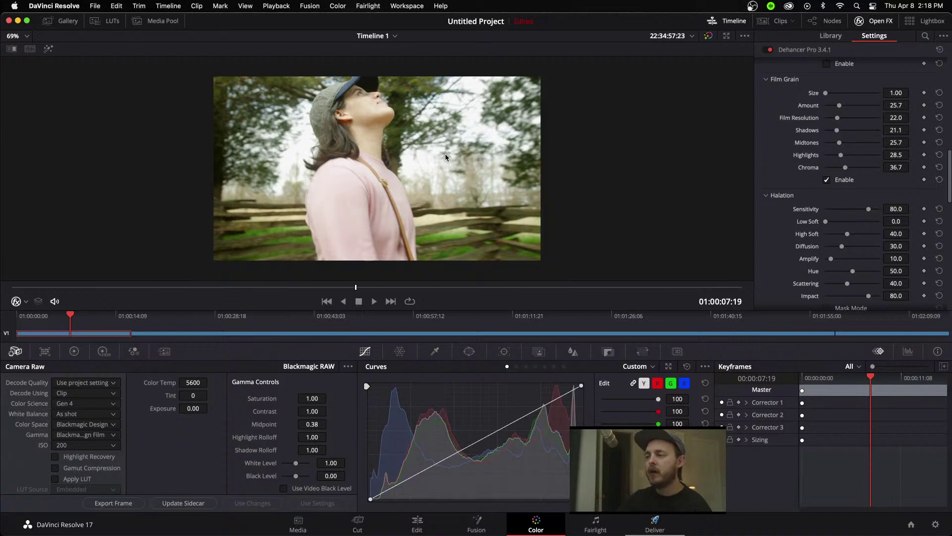
scroll(444, 158, "down", 1)
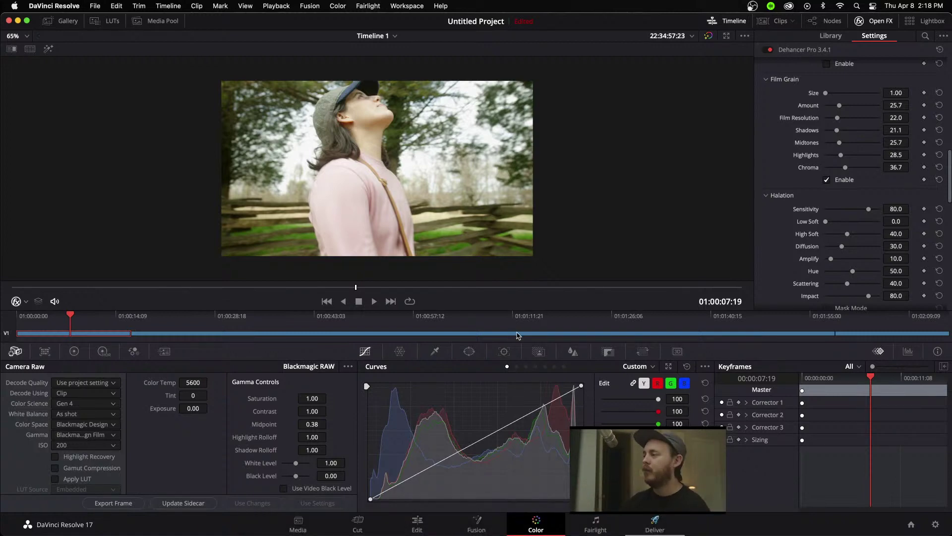
left_click(380, 519)
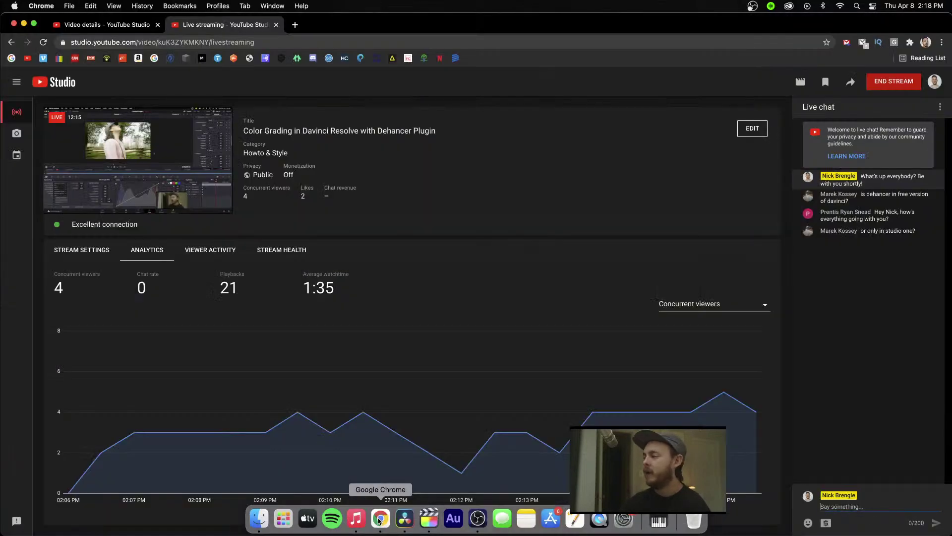
left_click(405, 520)
Enable Dehancer's Bloom module (Highlights 80, Details 75, Diffusion 30).
scroll(867, 259, "down", 5)
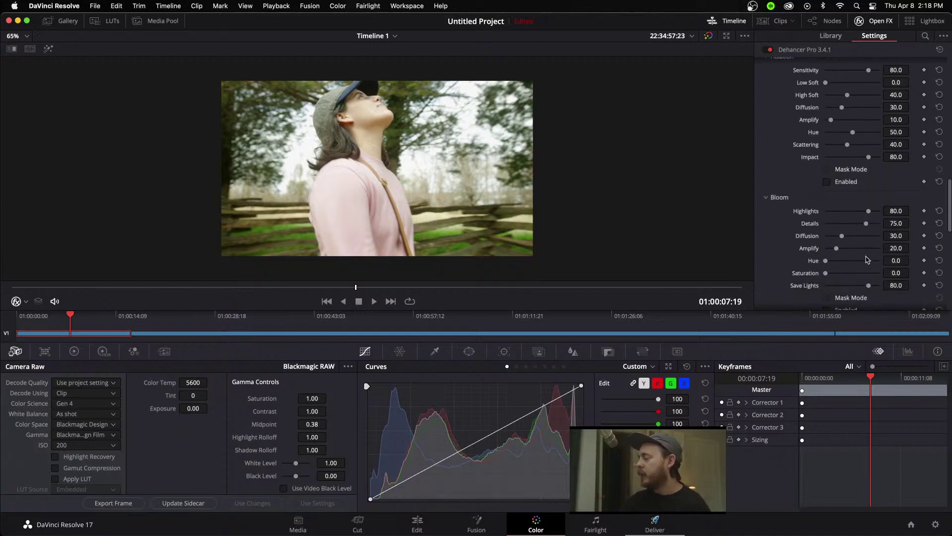
scroll(868, 260, "down", 2)
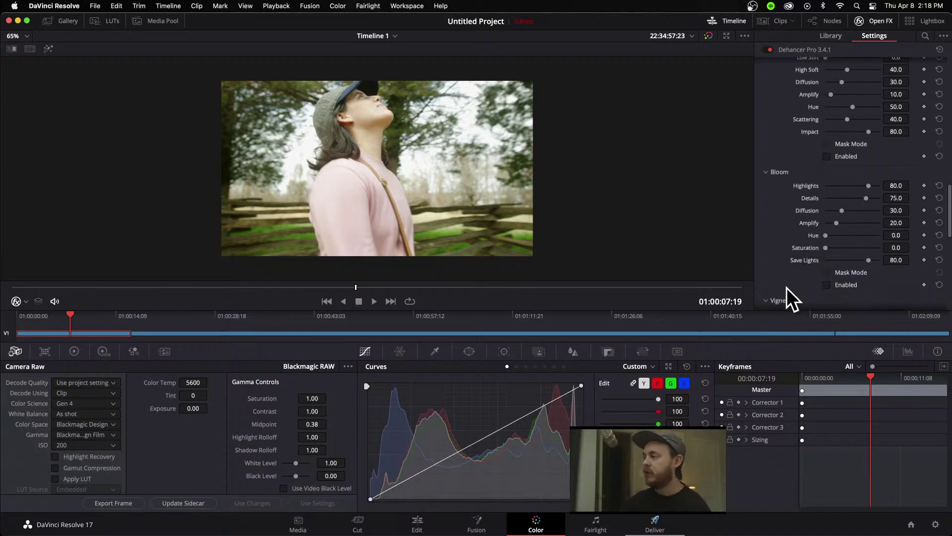
scroll(827, 245, "down", 2)
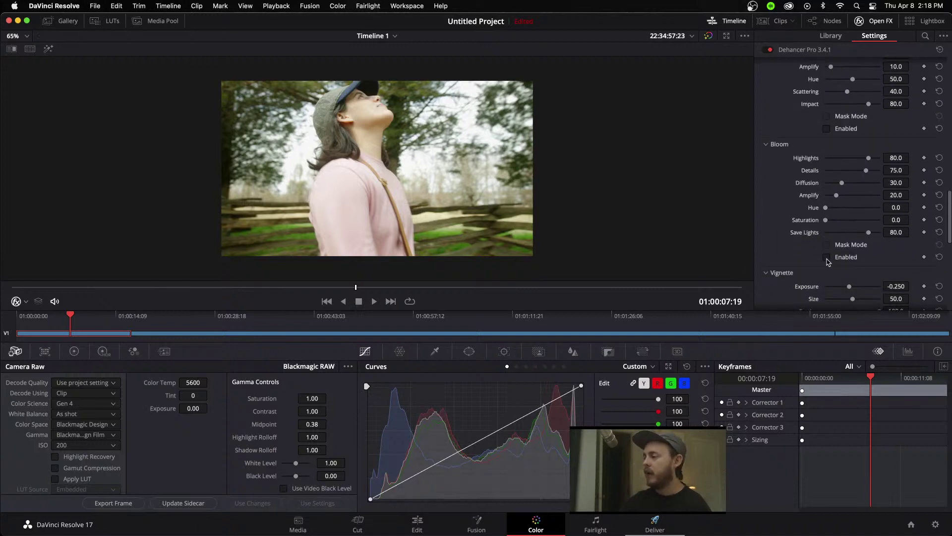
left_click(827, 258)
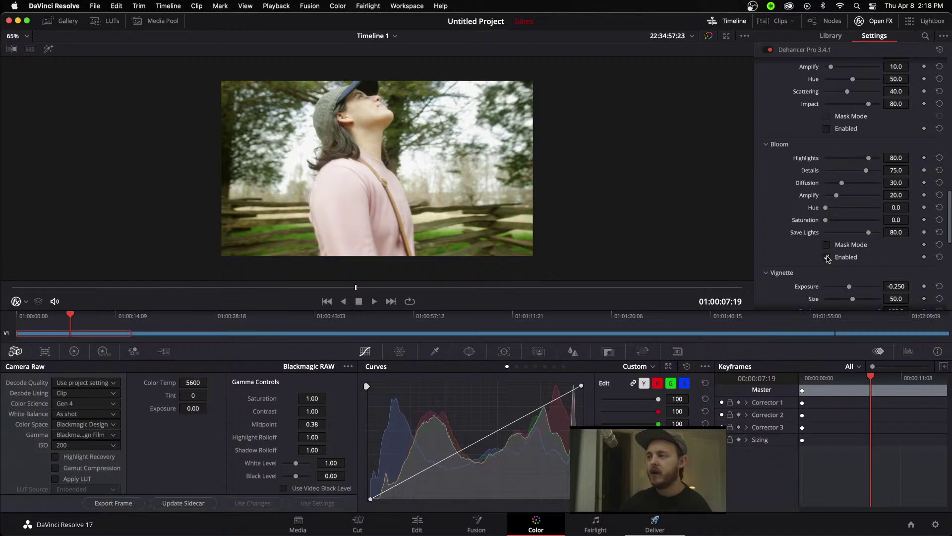
Enlarge the viewer to inspect the bloomed image, then restore the normal layout.
scroll(362, 170, "up", 3)
scroll(363, 170, "up", 2)
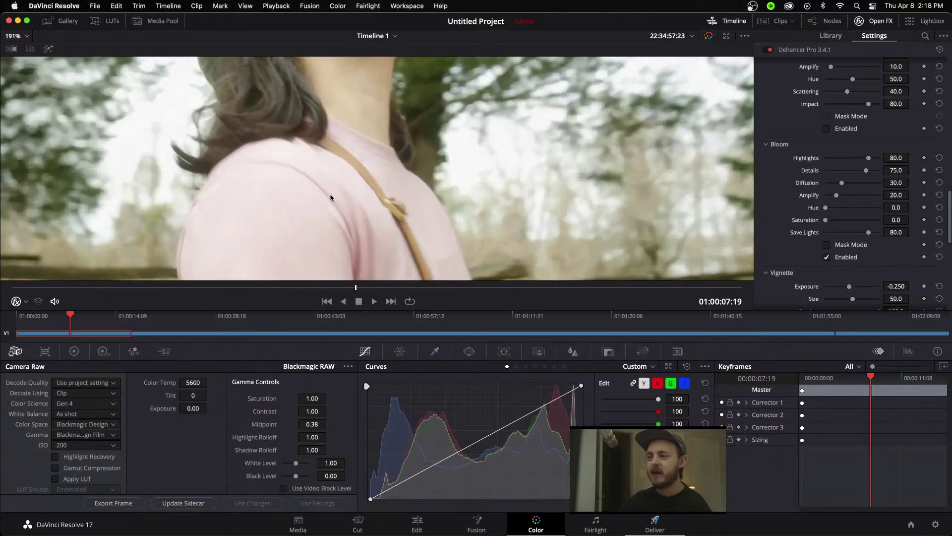
scroll(618, 266, "down", 1)
left_click(726, 38)
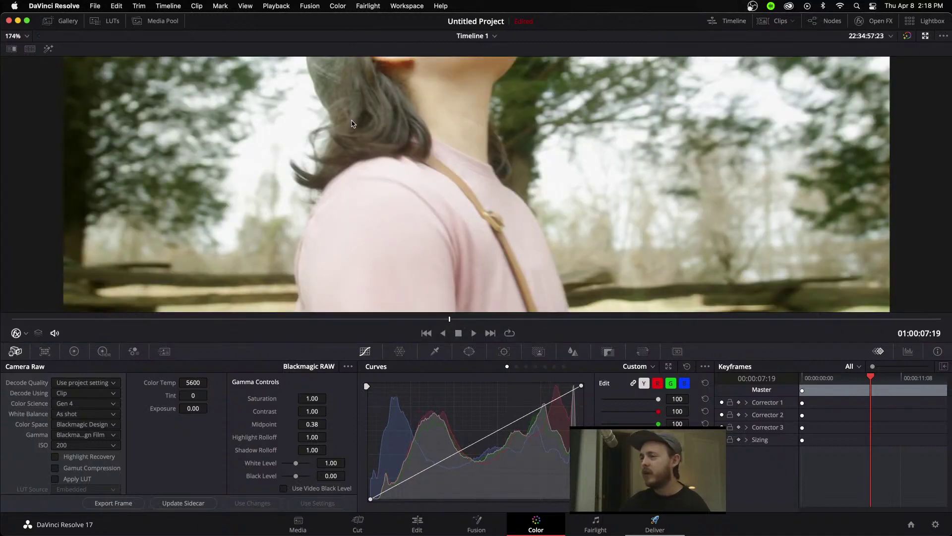
left_click(926, 37)
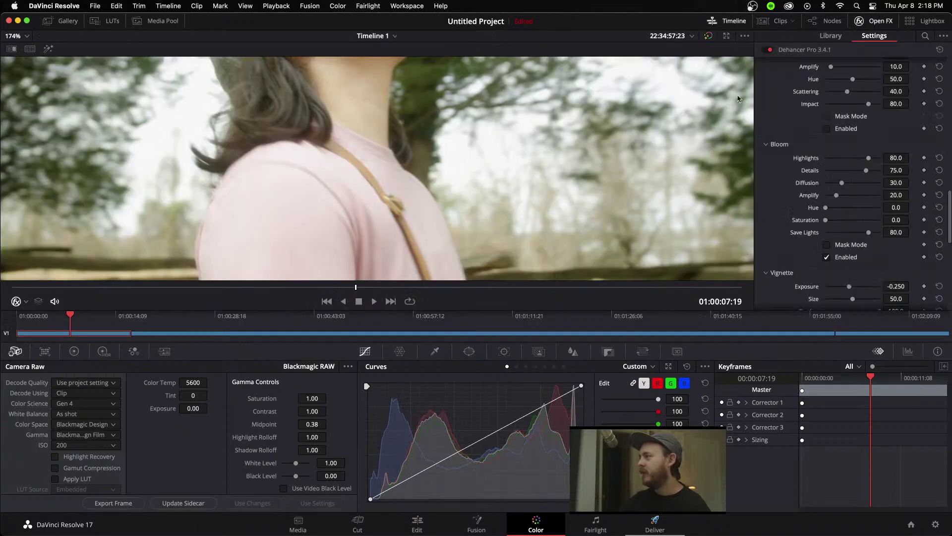
Try Bloom Diffusion 77.1, Amplify 38.5, Details 71.6, compare, then disable Bloom.
scroll(451, 265, "up", 2)
scroll(350, 221, "down", 2)
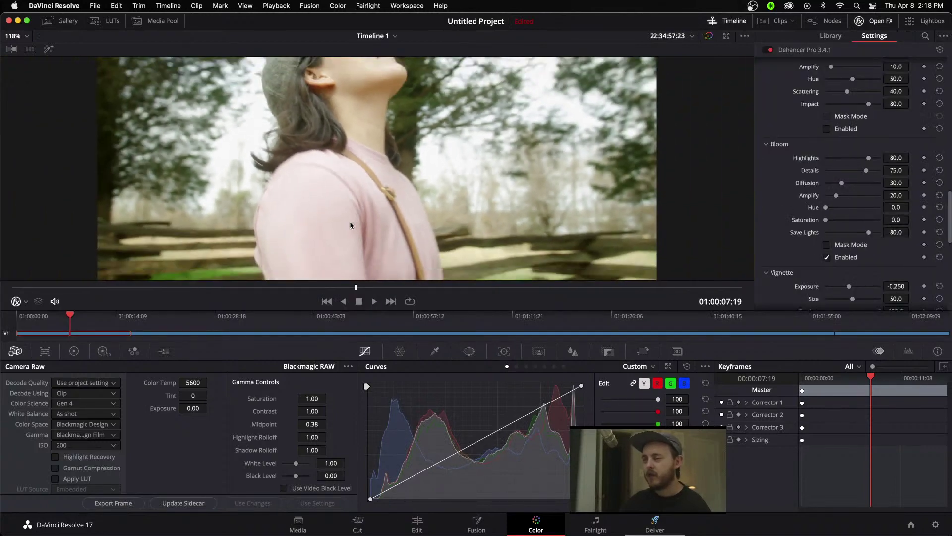
scroll(349, 221, "down", 4)
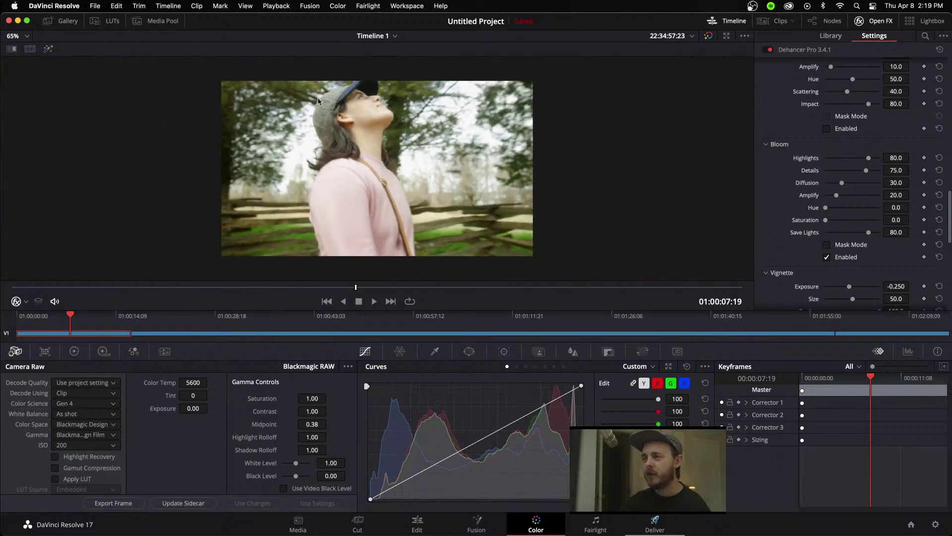
scroll(809, 228, "down", 1)
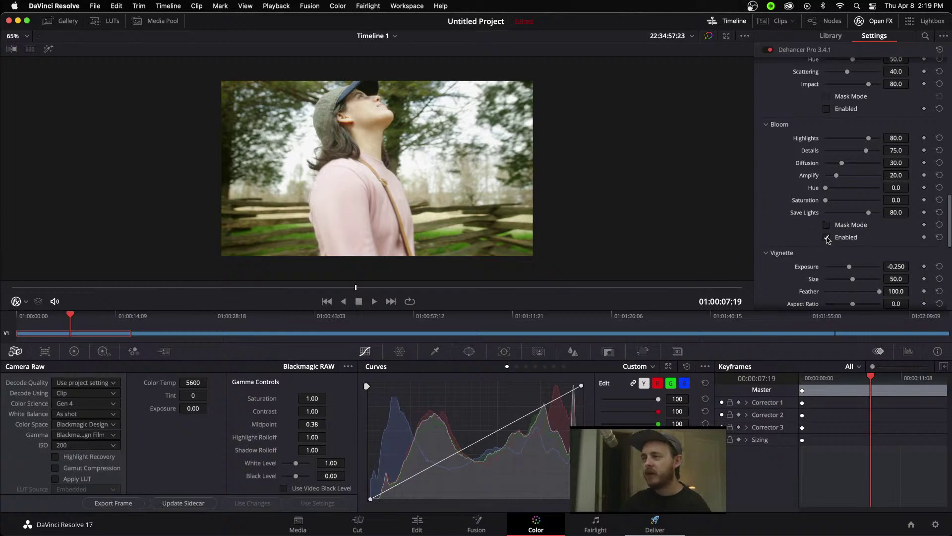
scroll(848, 173, "down", 1)
left_click_drag(841, 163, 885, 146)
left_click_drag(838, 172, 878, 147)
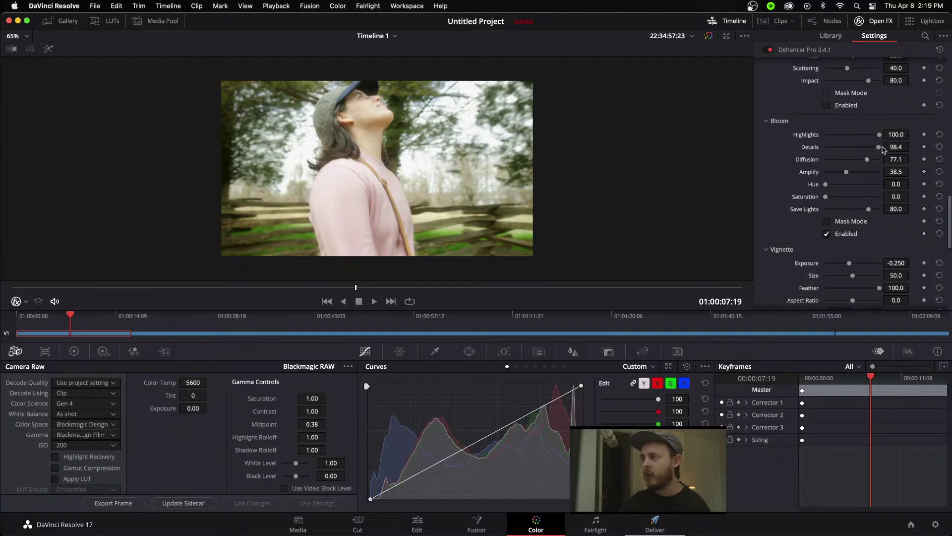
left_click(827, 234)
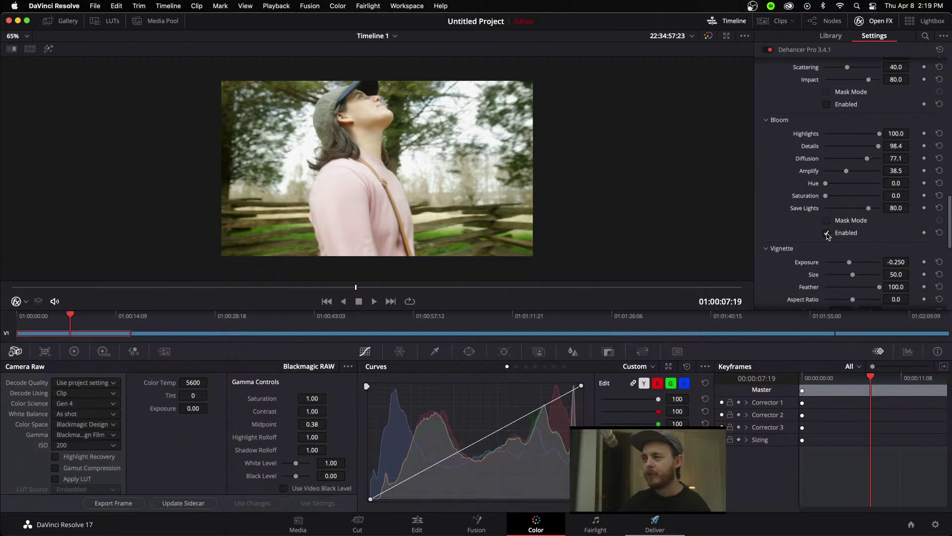
left_click(827, 234)
left_click_drag(878, 147, 864, 148)
left_click(826, 235)
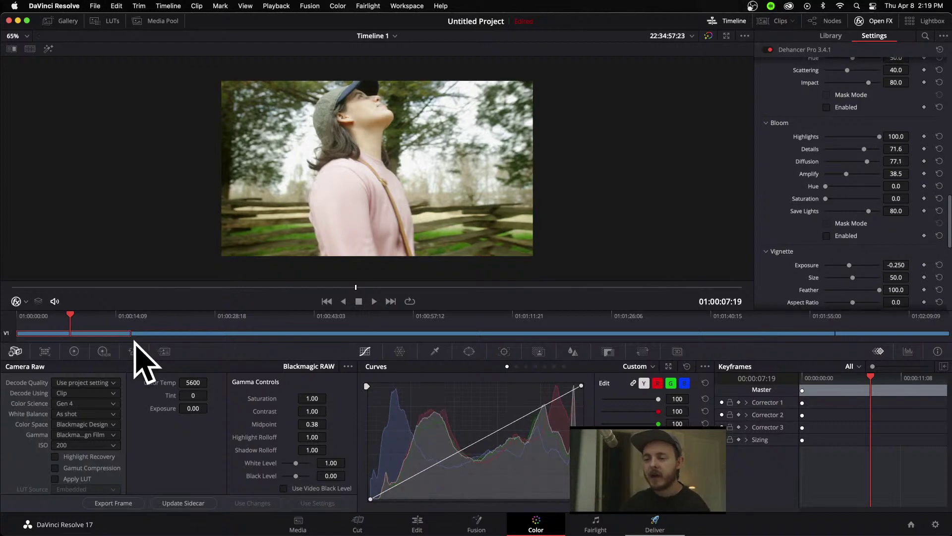
Step back through the node graph to the Base node, then hide the node graph.
scroll(843, 149, "down", 1)
left_click(831, 22)
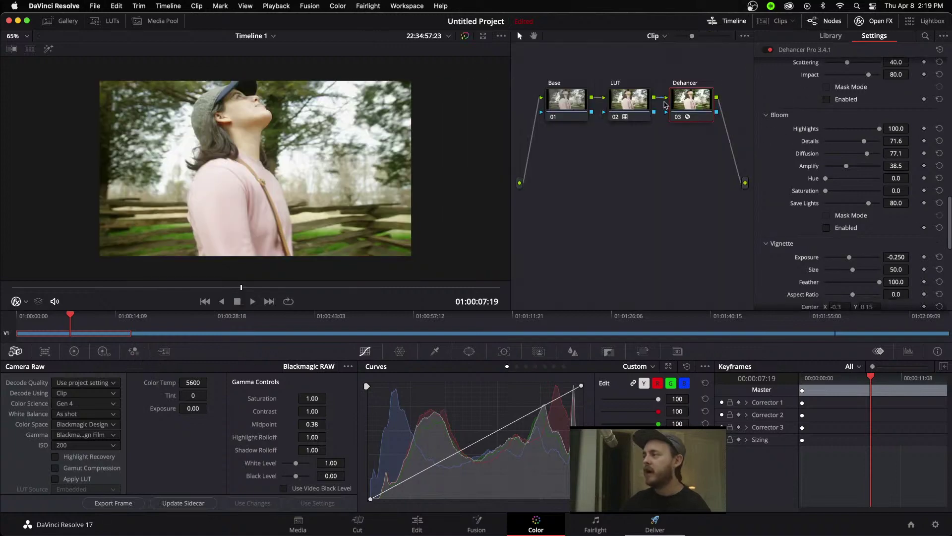
key("super+semicolon")
key("super+semicolon")
left_click(826, 21)
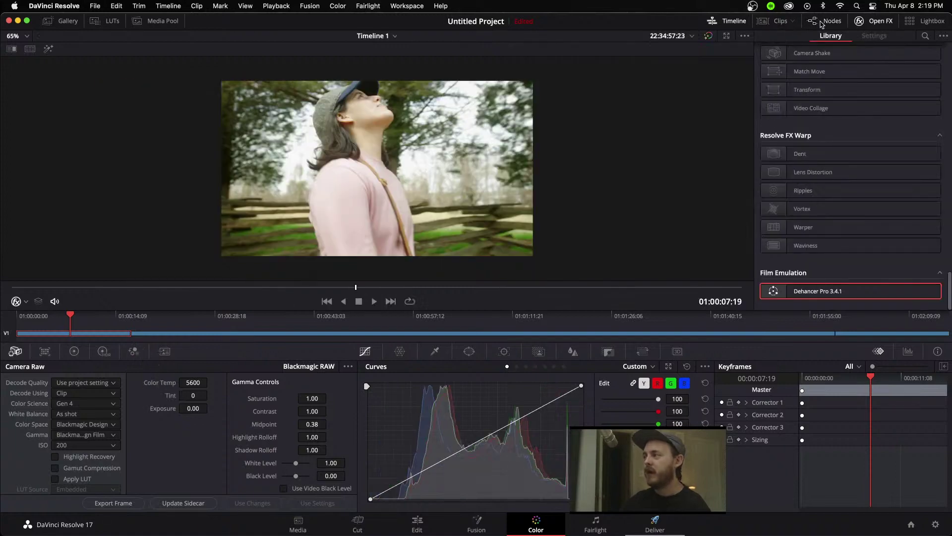
In the Primaries wheels, nudge contrast to 1.034, set shadows to 1.50 and highlights to -32.50.
left_click(45, 352)
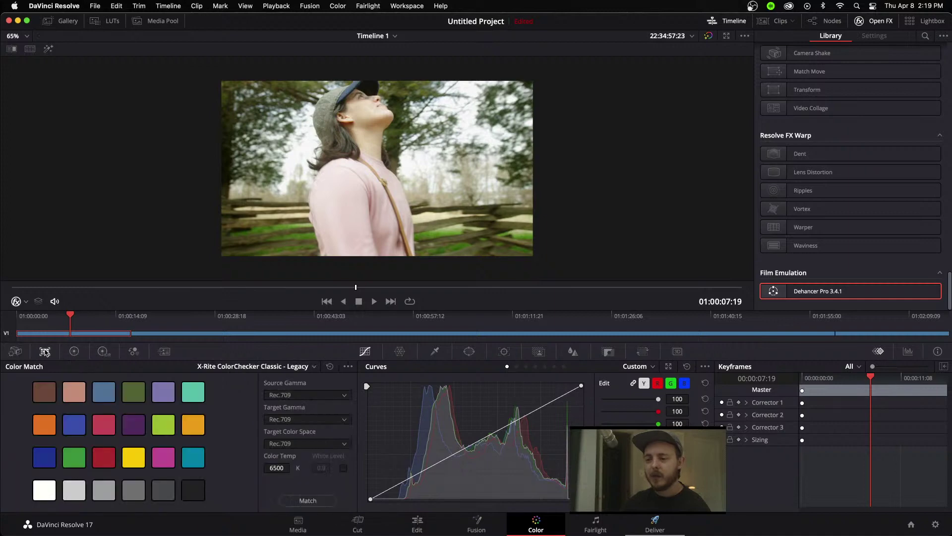
left_click(74, 351)
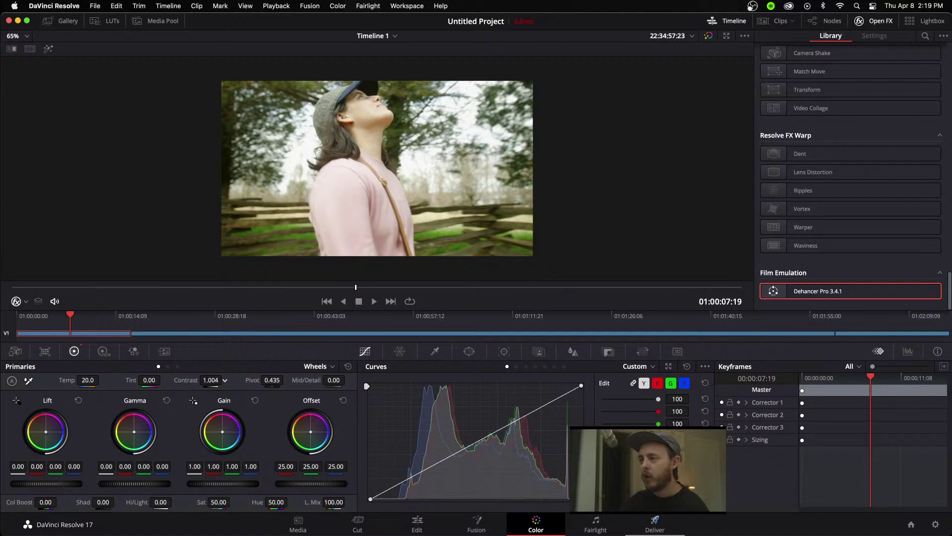
left_click_drag(186, 380, 191, 380)
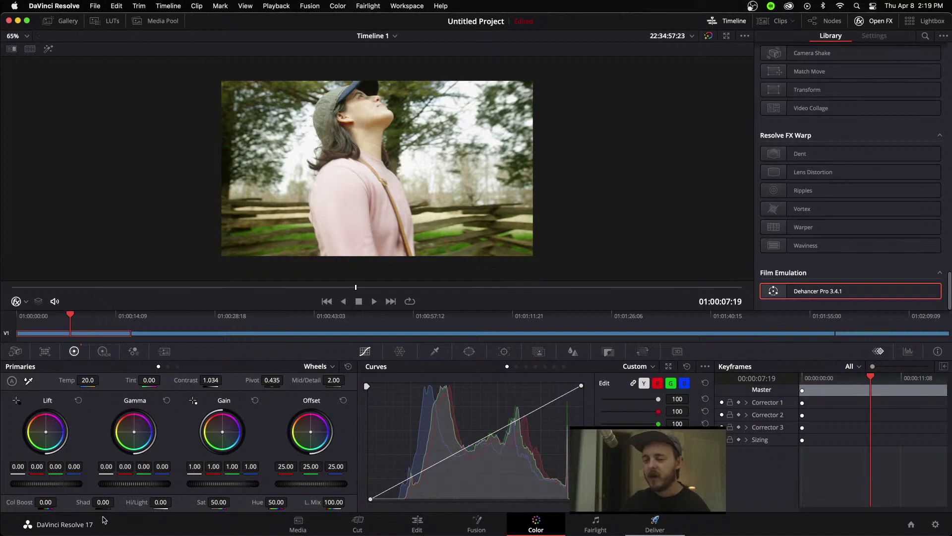
left_click_drag(103, 502, 94, 502)
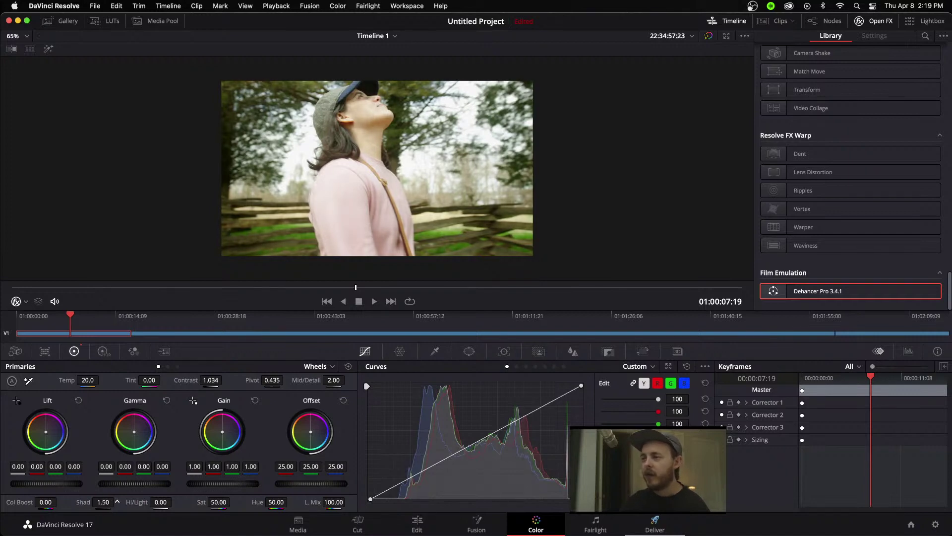
left_click_drag(160, 502, 144, 502)
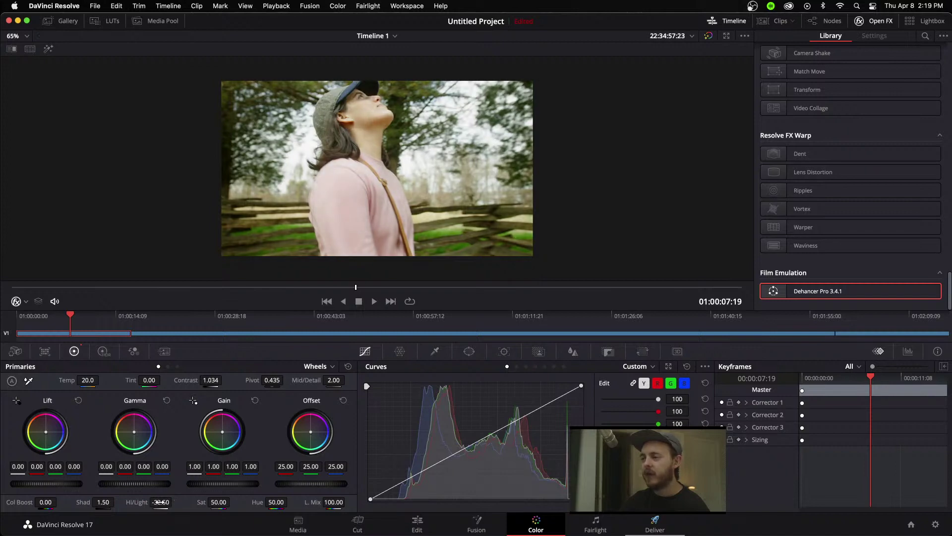
scroll(387, 197, "up", 2)
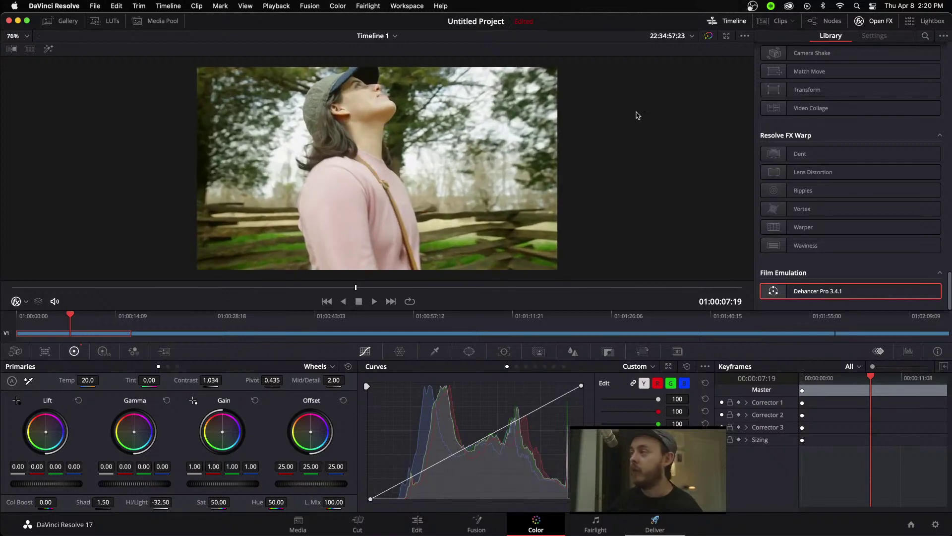
left_click(709, 37)
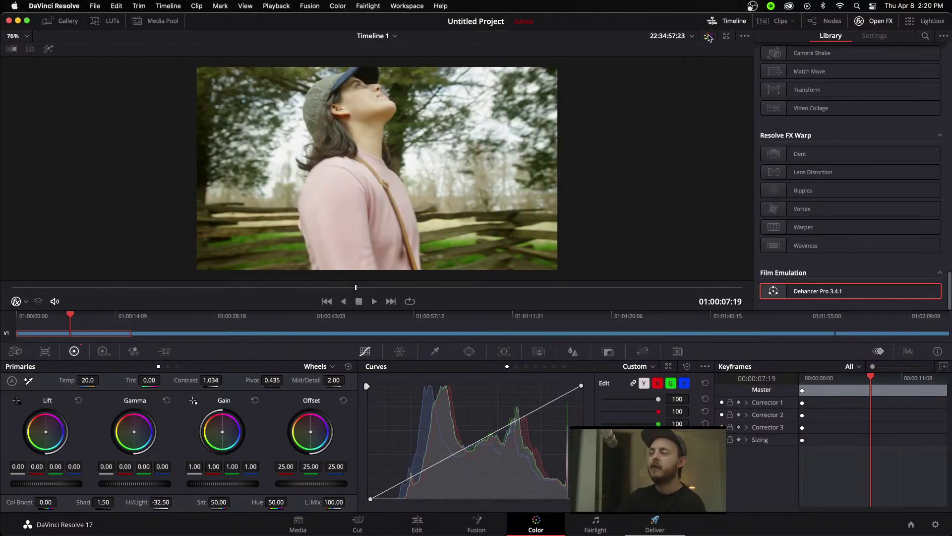
left_click(709, 37)
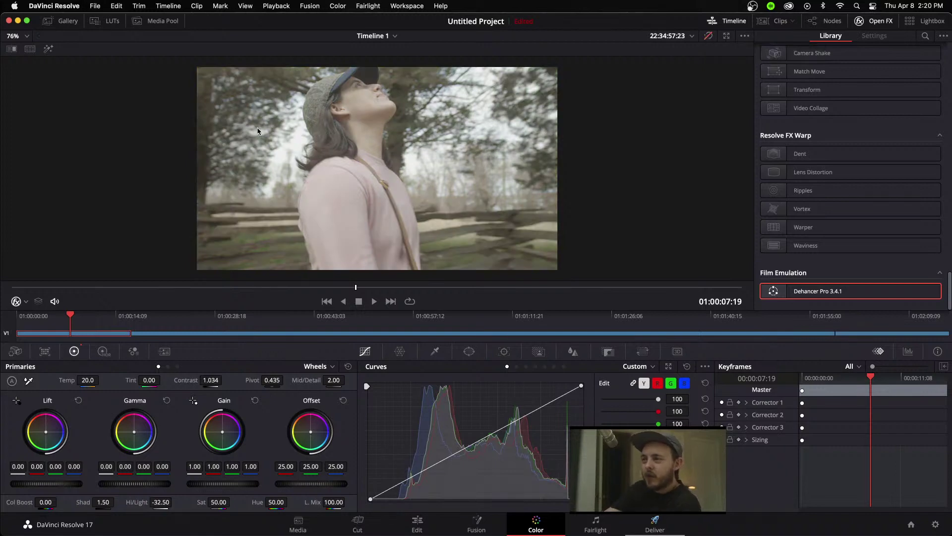
left_click(709, 37)
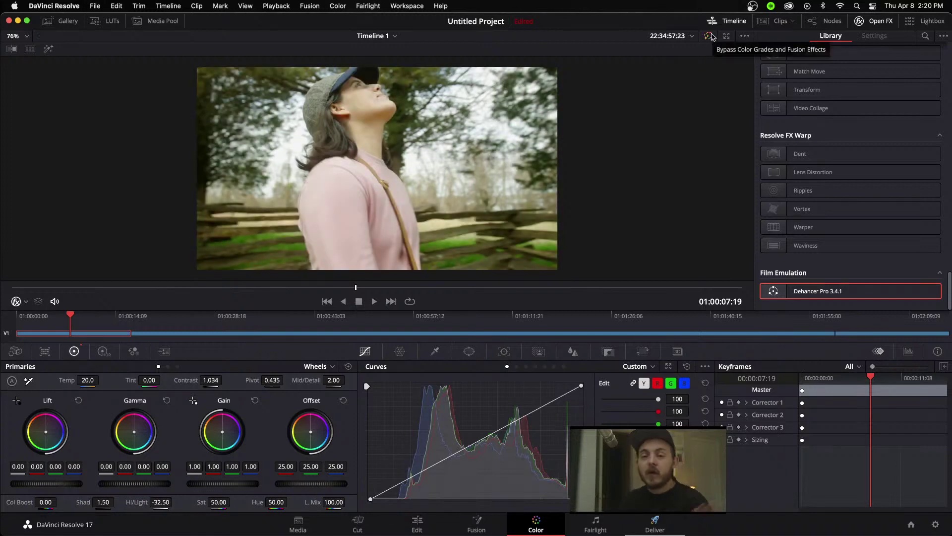
mouse_move(554, 533)
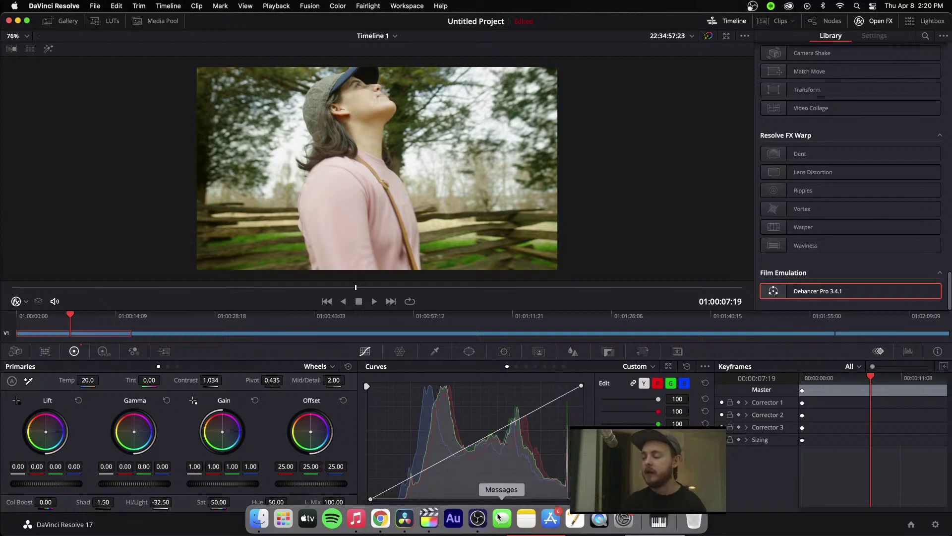
left_click(478, 520)
left_click(392, 520)
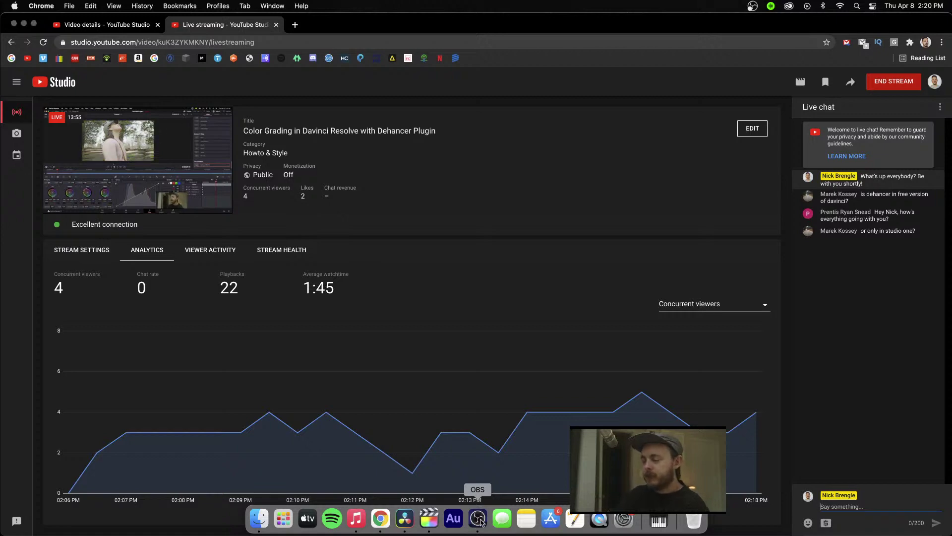
left_click(479, 519)
Back in Resolve, scrub the mini timeline to a later frame and switch to the Cut page.
left_click(407, 524)
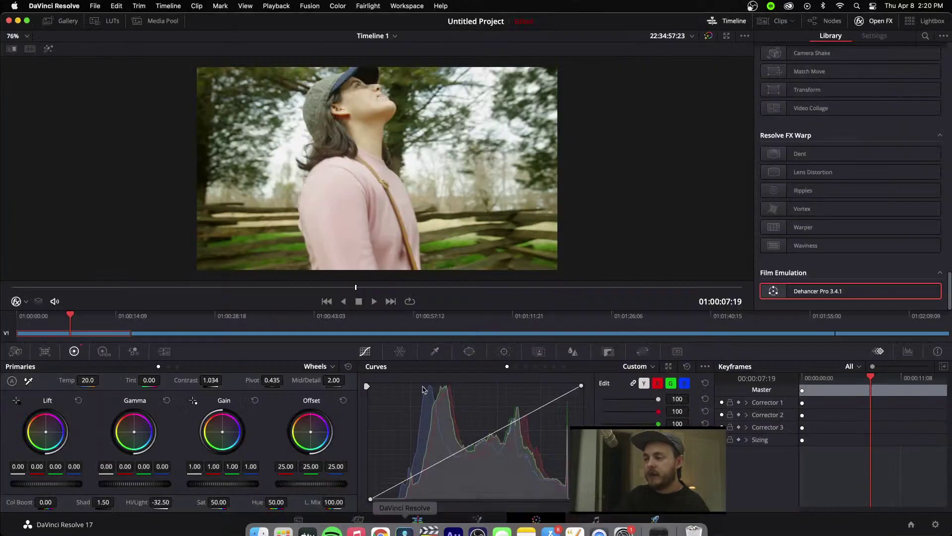
mouse_move(73, 317)
left_mouse_down()
mouse_move(85, 317)
mouse_move(64, 318)
mouse_move(84, 317)
left_mouse_up()
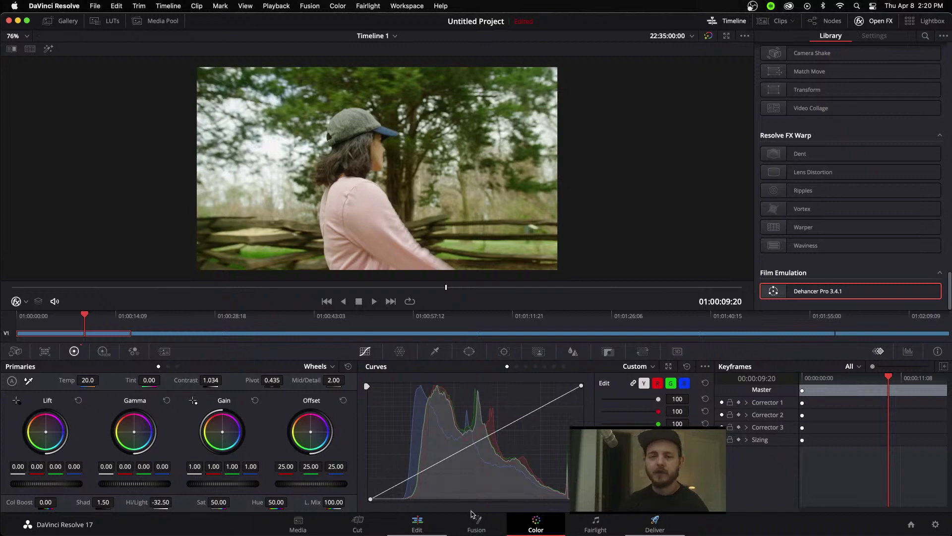
mouse_move(441, 534)
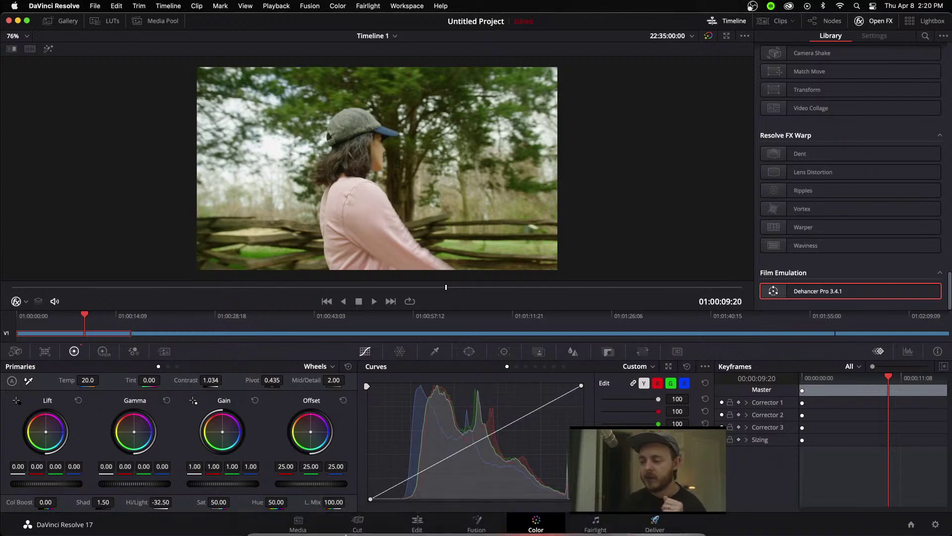
left_click(357, 525)
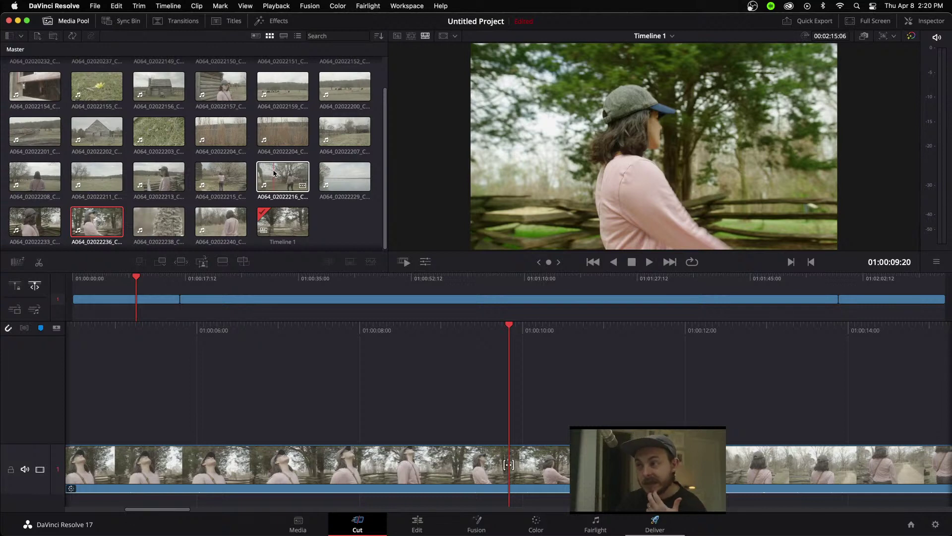
Drag A064_02022240_C028.braw from the Media Pool into Timeline 1, then go back to Color.
left_click(218, 224)
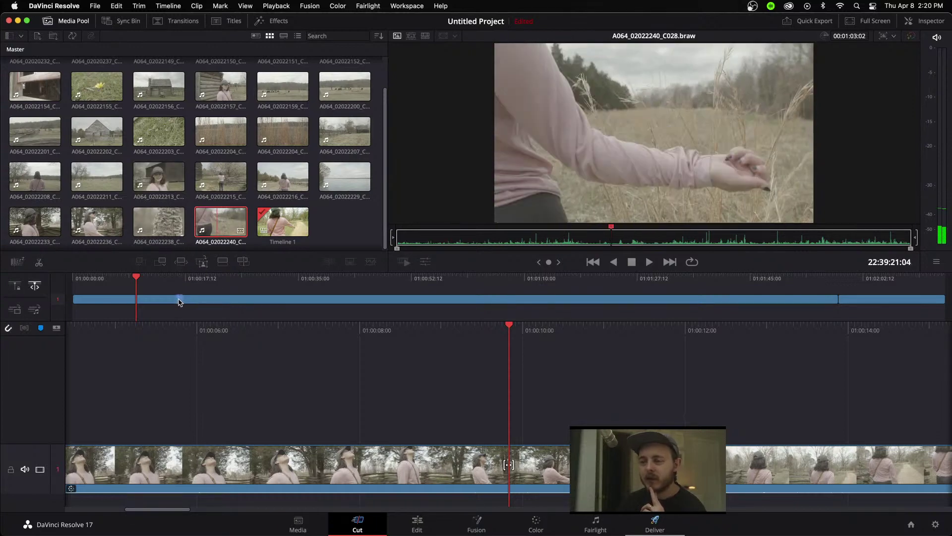
left_click_drag(180, 301, 181, 300)
left_click(535, 526)
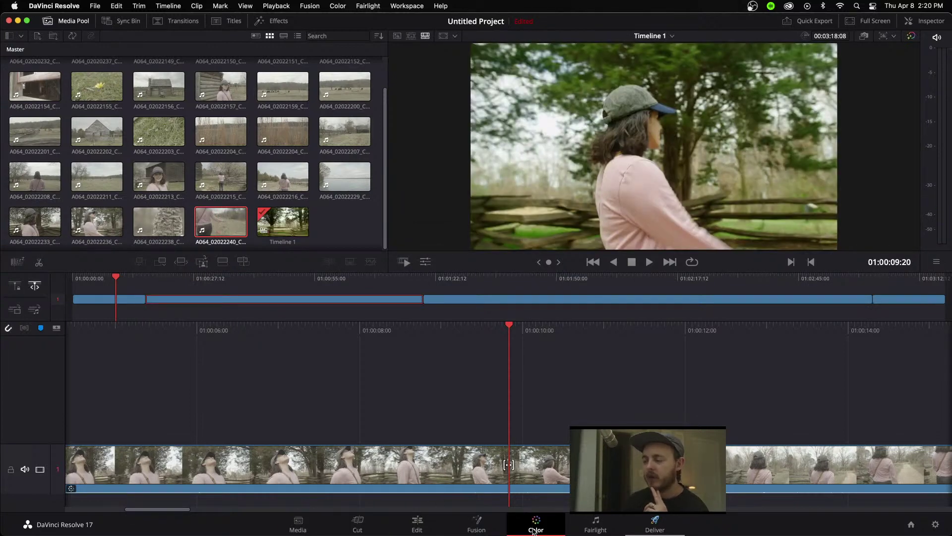
In Camera Raw, set the first clip's Decode Using to Project.
left_click(15, 352)
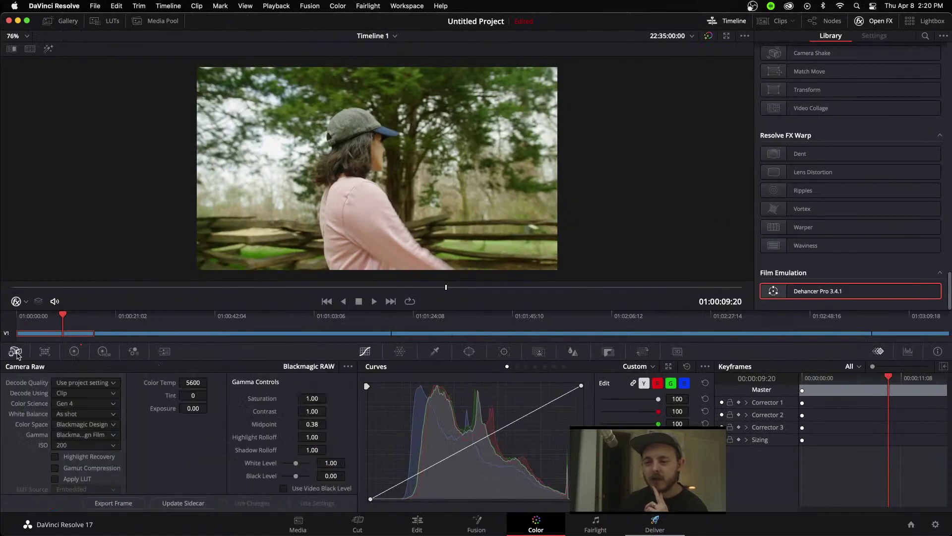
left_click(84, 384)
left_click(84, 393)
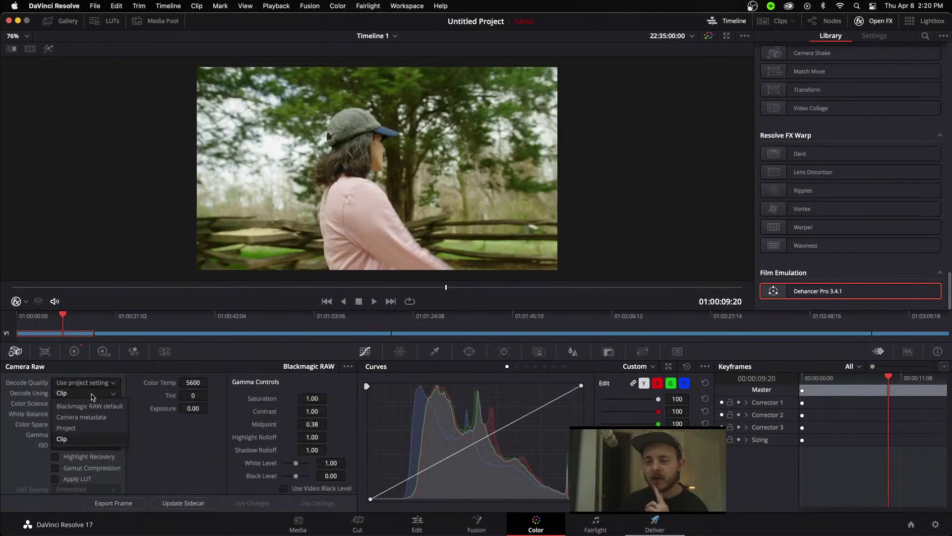
left_click(61, 438)
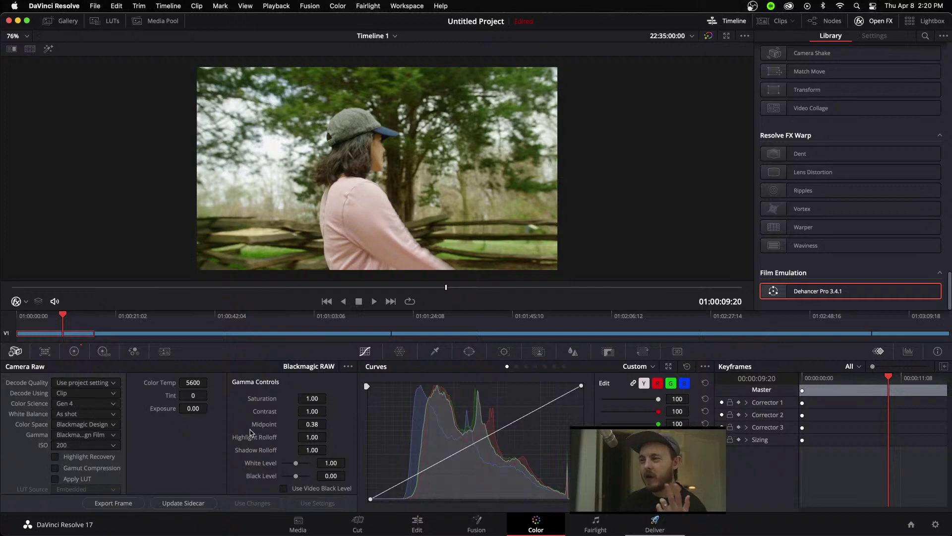
left_click(84, 393)
left_click(84, 382)
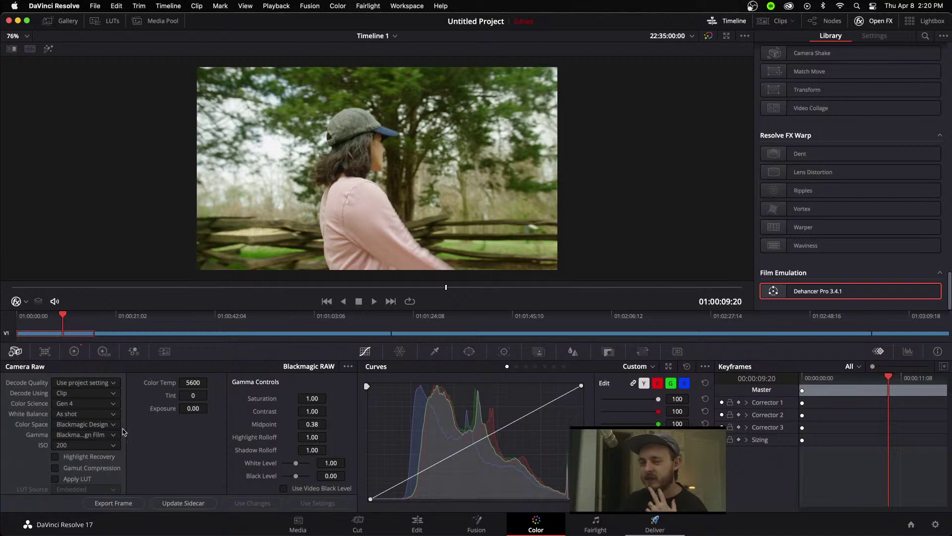
Select and scrub the second clip, then set its Decode Using to Clip.
left_click(155, 335)
left_click_drag(158, 316, 314, 316)
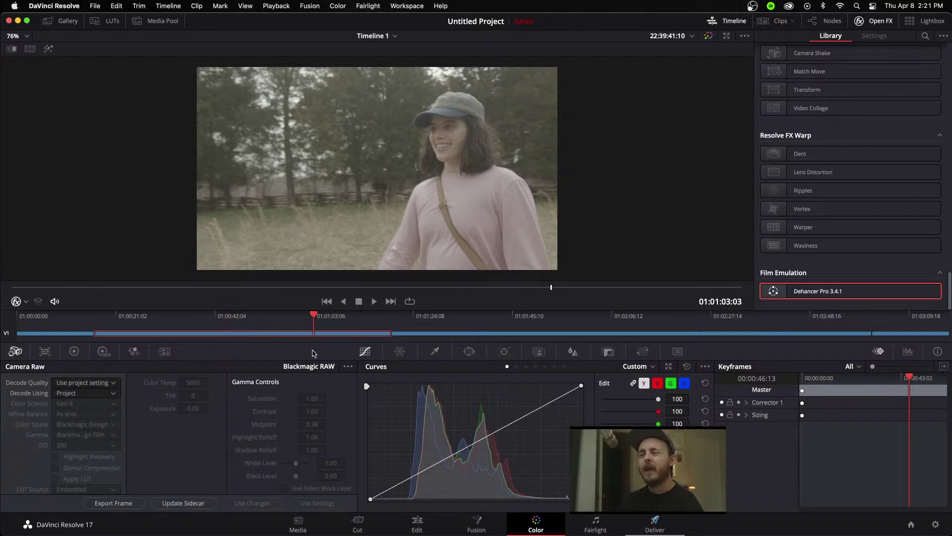
left_click(108, 394)
left_click(104, 438)
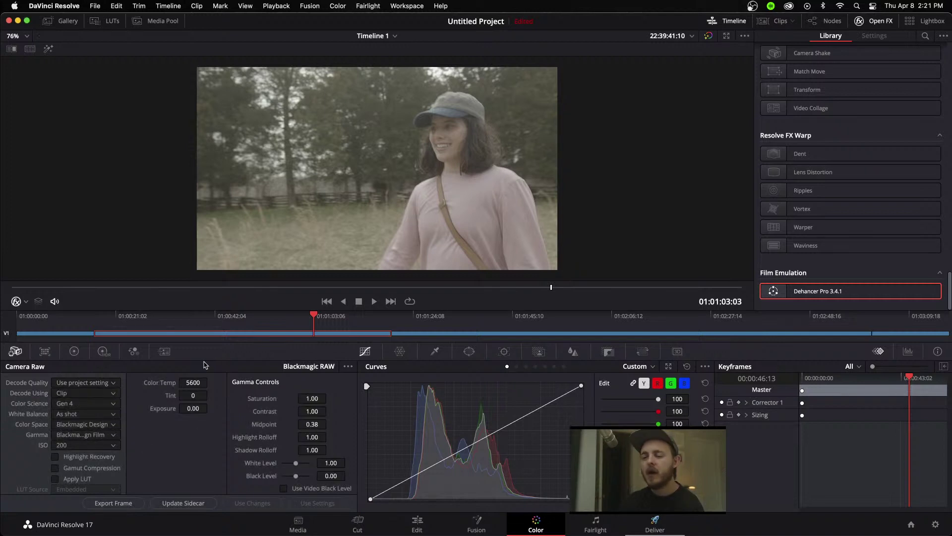
Show the node graph and label node 01 'BASE'.
left_click(827, 21)
right_click(558, 106)
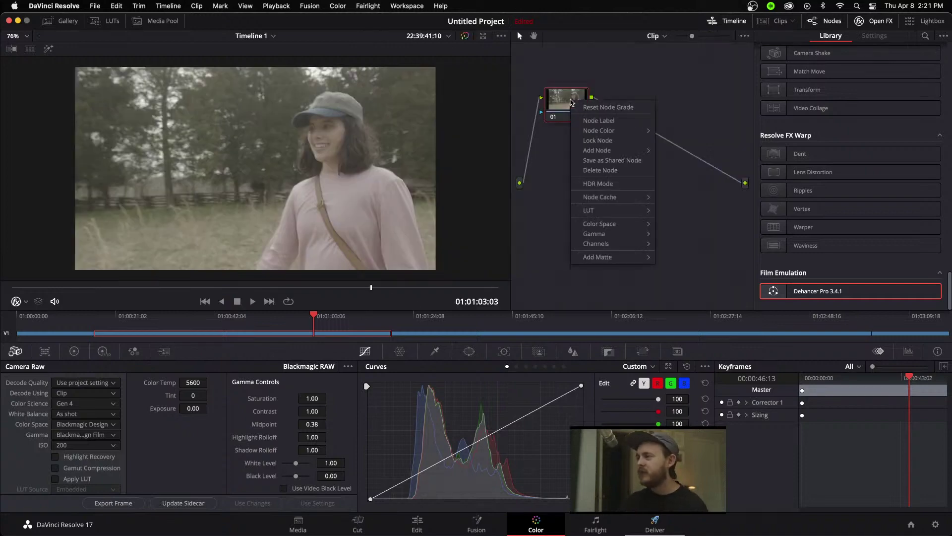
left_click(599, 121)
type("BASE")
key("Return")
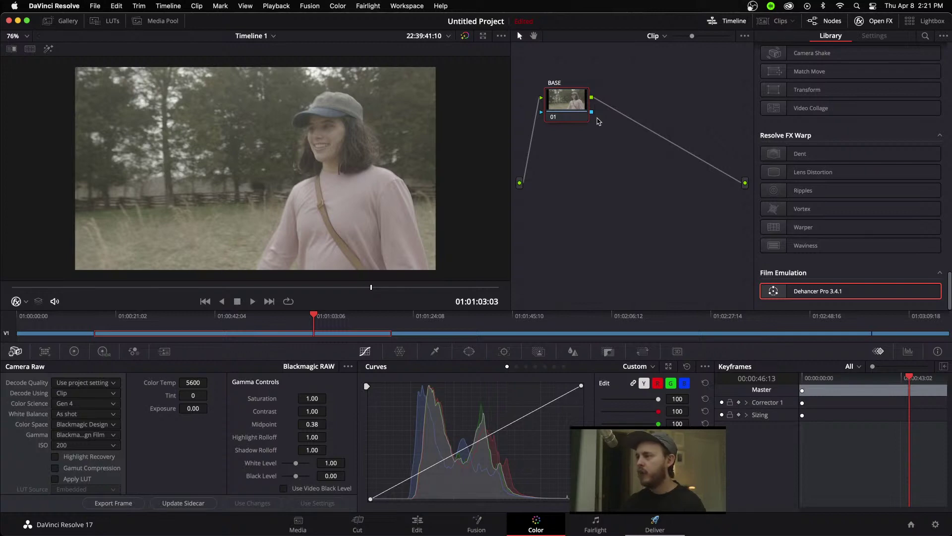
Add a serial node labelled 'Dehancer' and apply Dehancer Pro 3.4.1 to it.
right_click(559, 107)
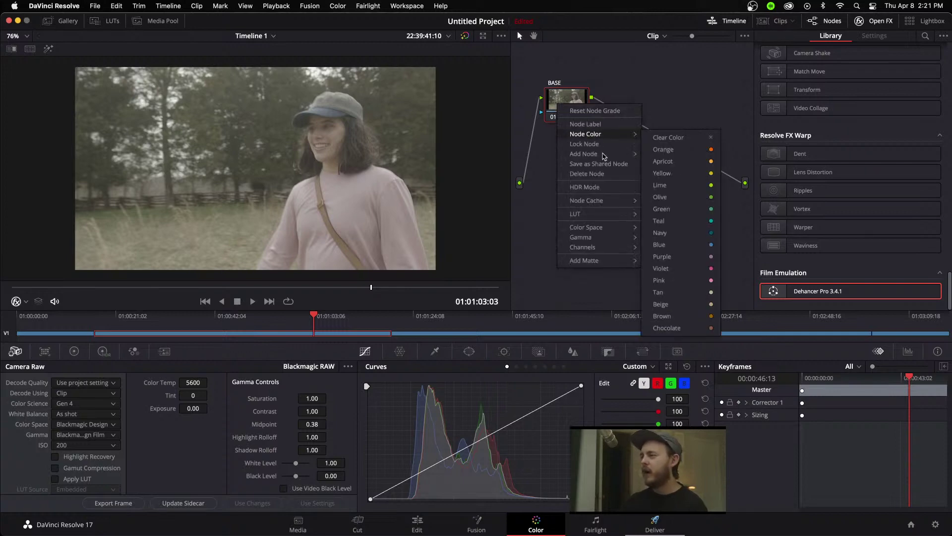
mouse_move(620, 155)
left_click(668, 156)
right_click(628, 97)
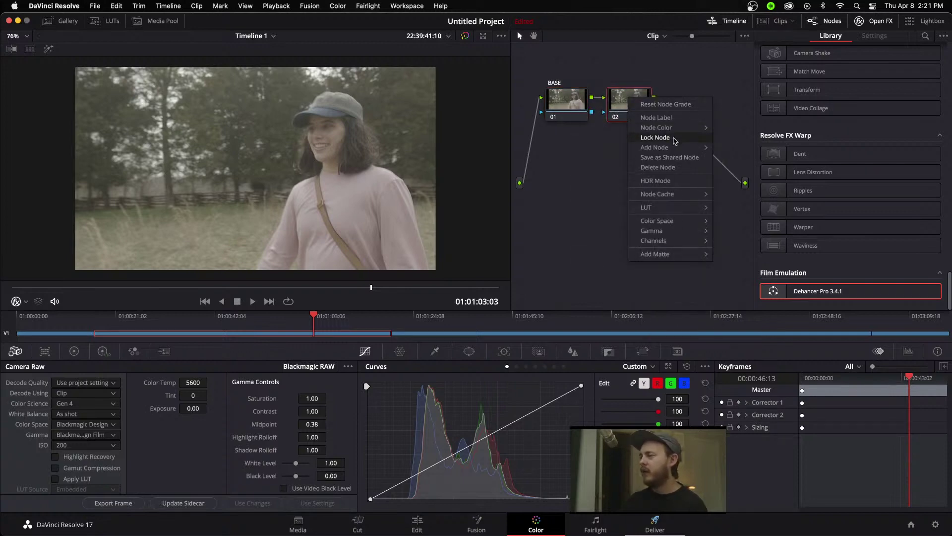
left_click(650, 115)
type("Dehancer")
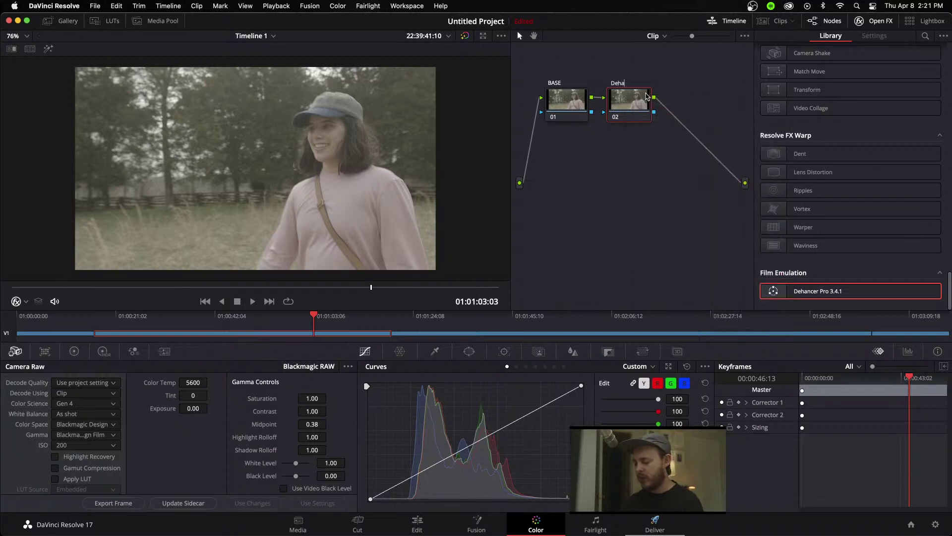
key("Return")
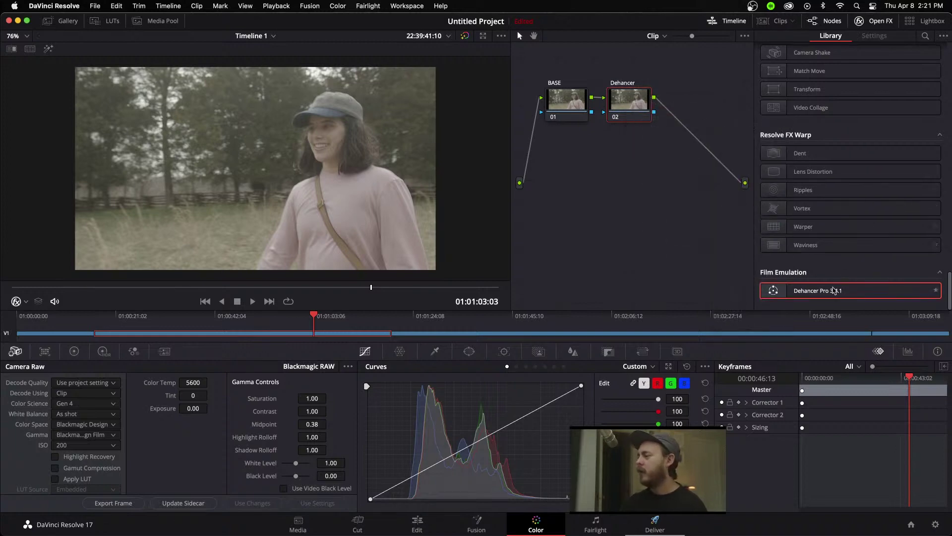
left_click_drag(818, 291, 626, 102)
Switch off Dehancer's Film, Expand, Print and Color Head modules, then scroll back to Input.
scroll(877, 180, "up", 10)
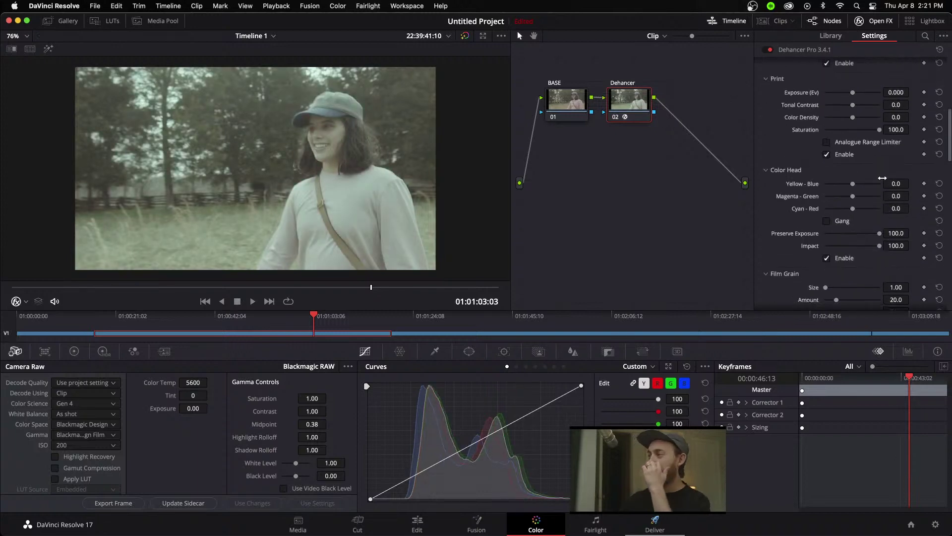
left_click(826, 222)
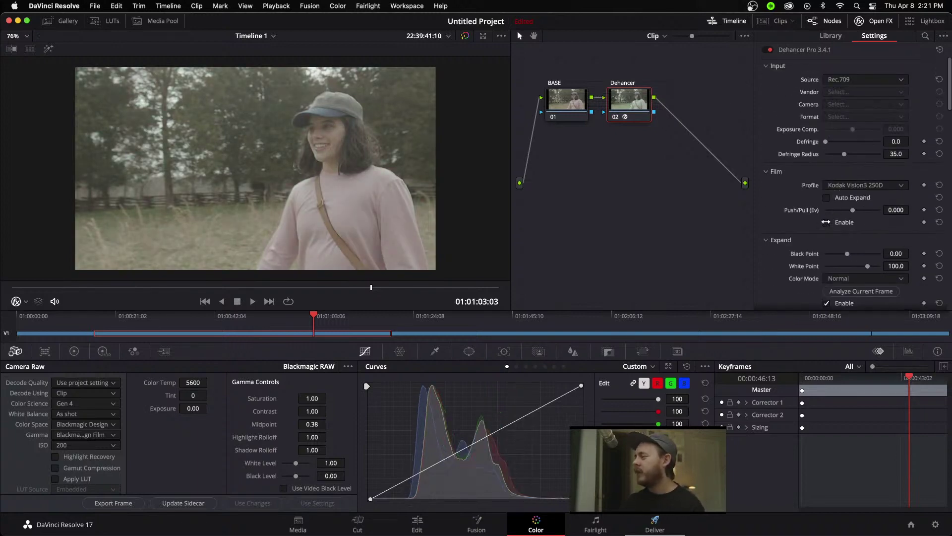
scroll(825, 218, "down", 3)
left_click(826, 213)
scroll(825, 209, "down", 4)
left_click(826, 201)
scroll(826, 209, "down", 4)
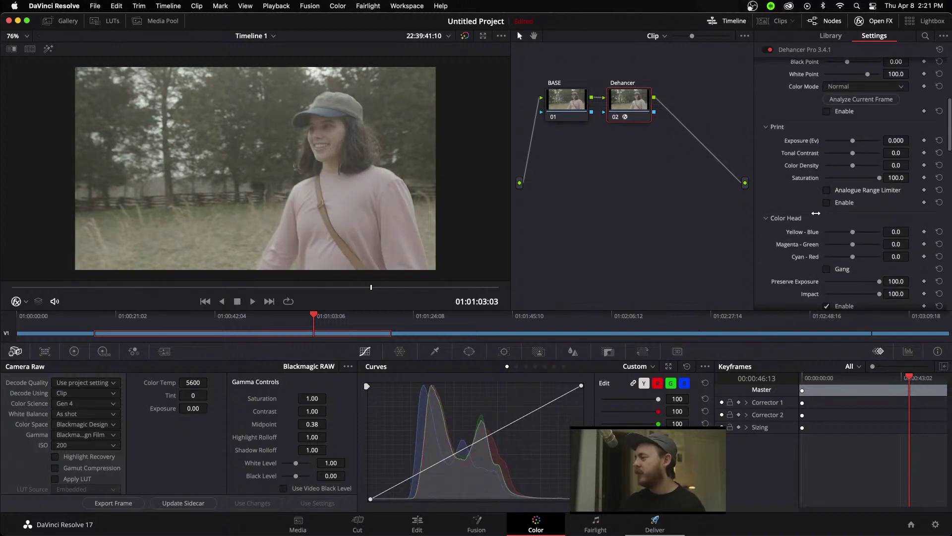
left_click(826, 219)
scroll(826, 220, "down", 4)
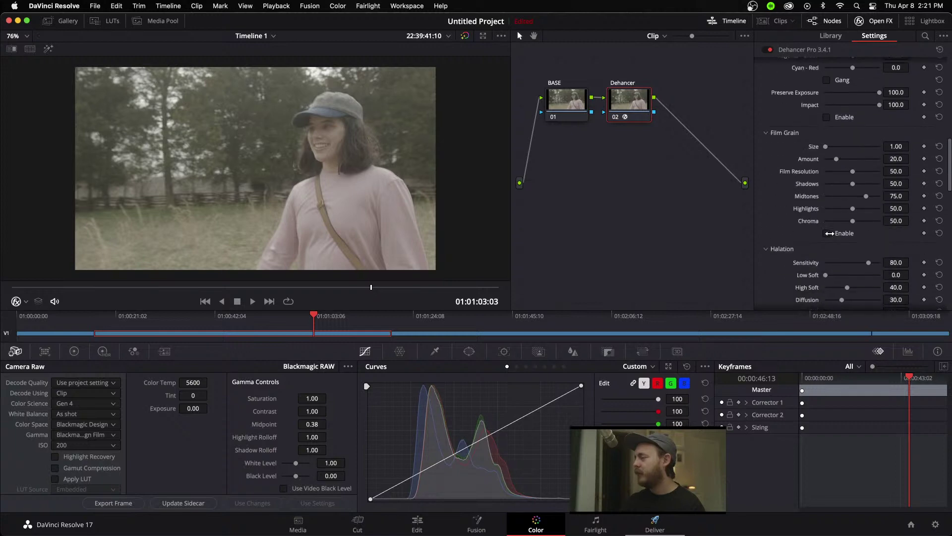
scroll(829, 233, "down", 6)
scroll(834, 229, "up", 10)
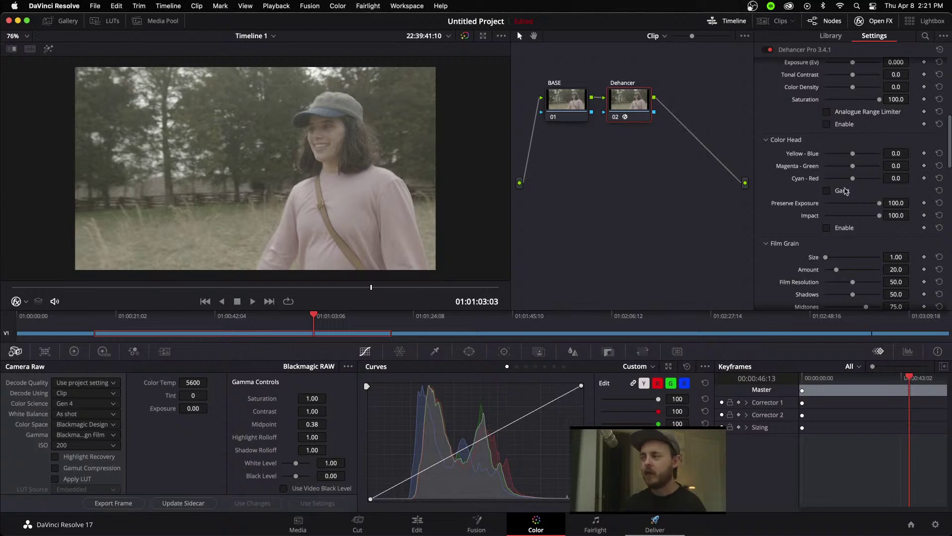
scroll(842, 179, "up", 8)
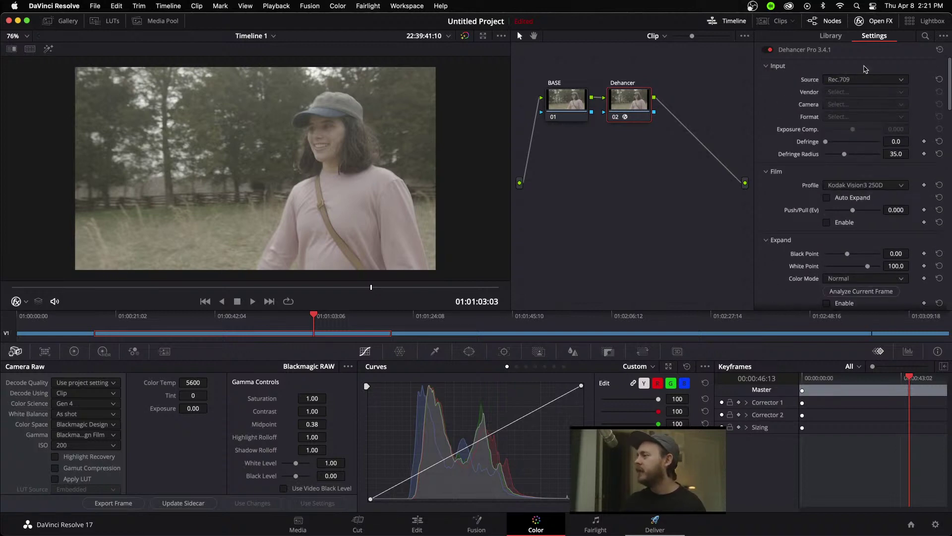
Set Dehancer input to Blackmagic Pocket Cinema Camera 4K, Film format, and toggle bypass to compare.
left_click(866, 79)
left_click(849, 124)
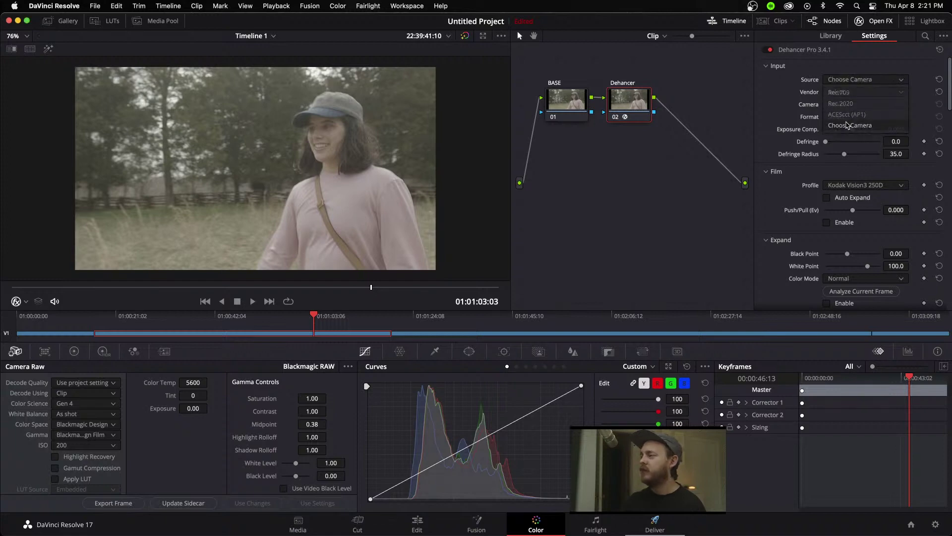
left_click(840, 93)
left_click(858, 127)
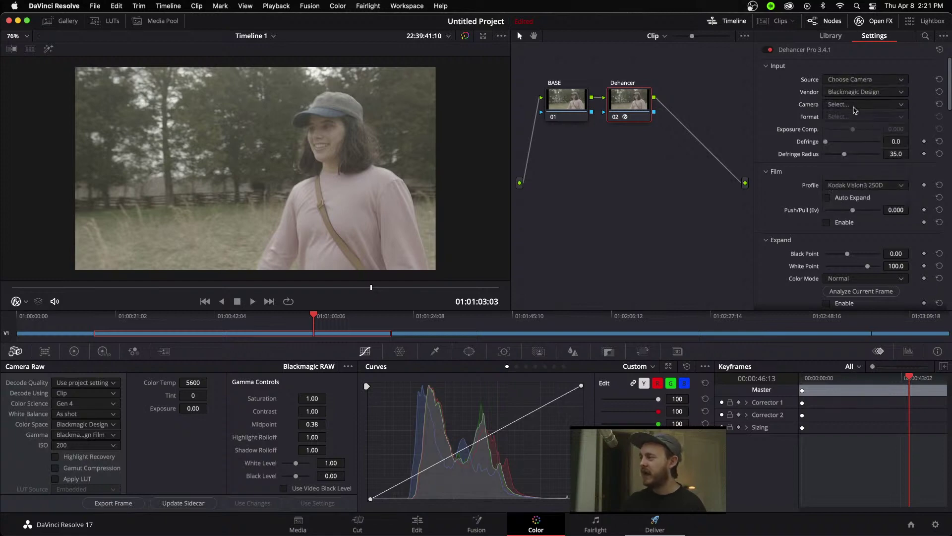
left_click(856, 105)
left_click(864, 128)
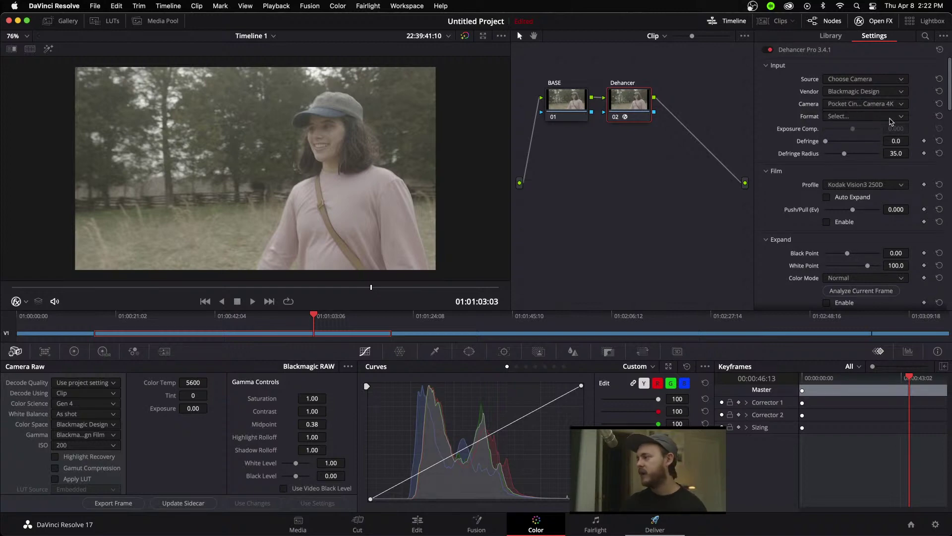
left_click(900, 117)
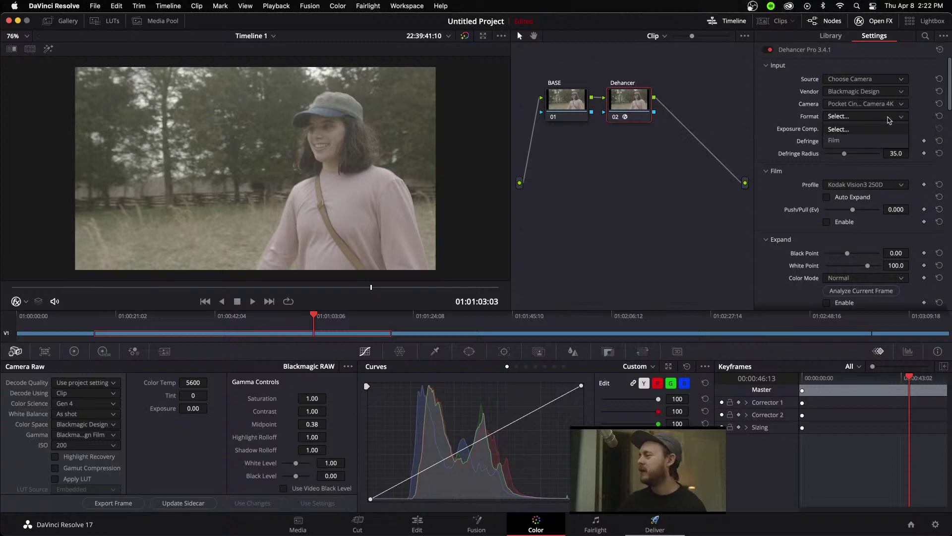
left_click(839, 141)
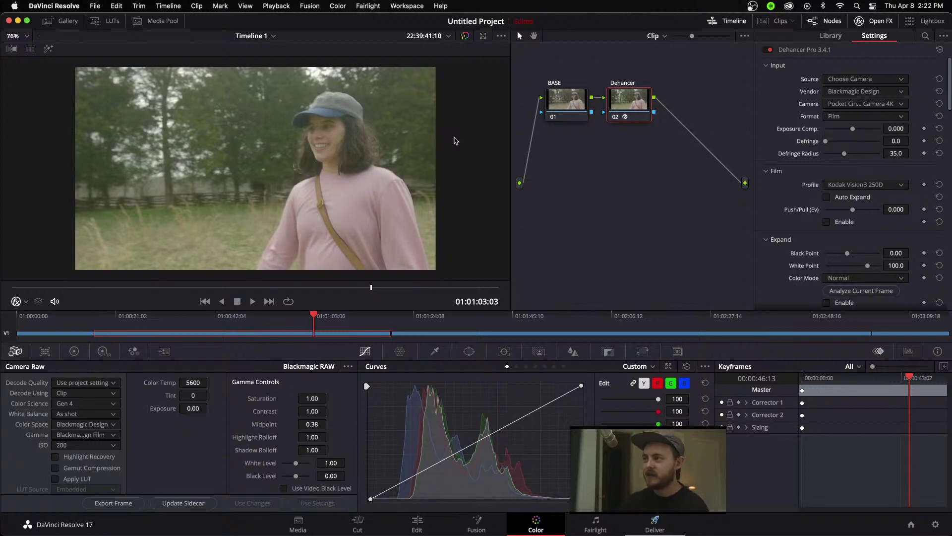
left_click(466, 36)
left_click(466, 36)
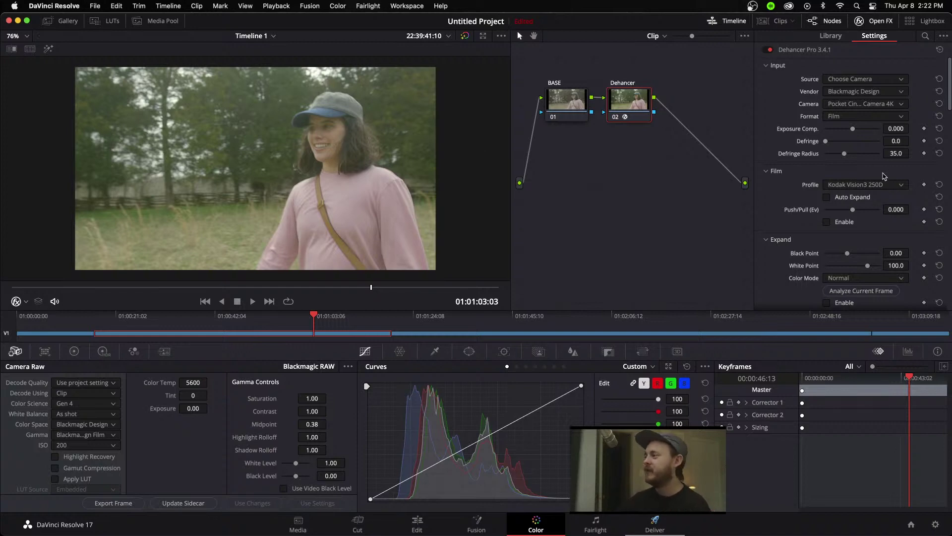
Enable Dehancer's Film emulation module and hide the node graph to enlarge the viewer.
scroll(770, 176, "down", 2)
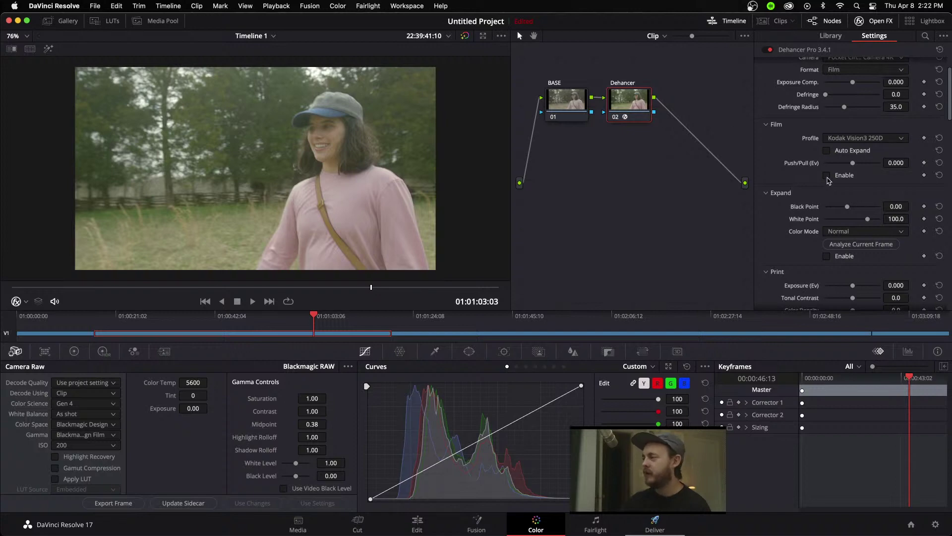
left_click(827, 175)
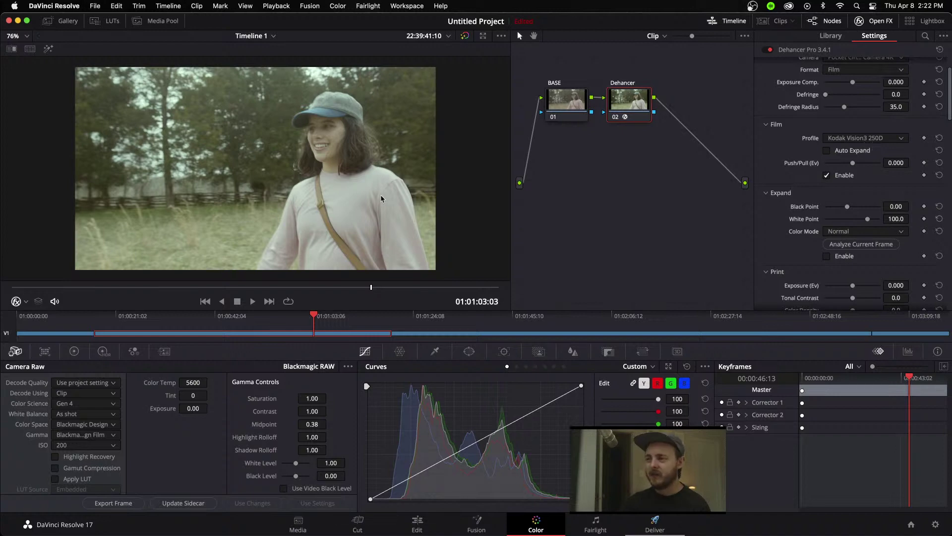
key("shift+n")
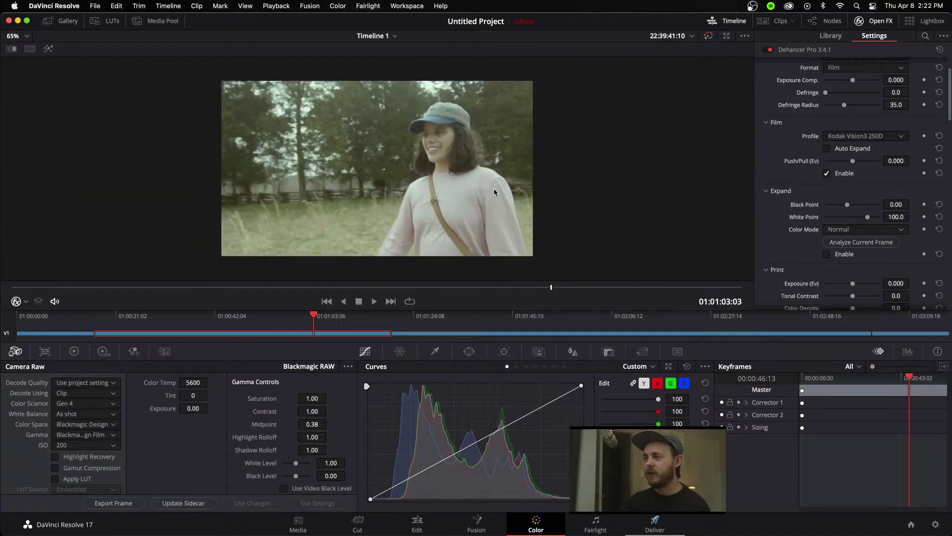
scroll(493, 188, "up", 5)
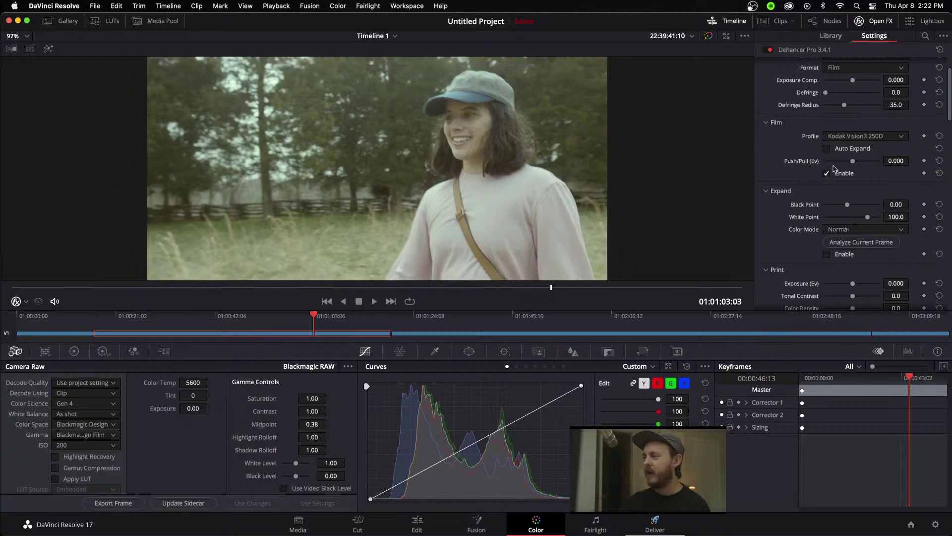
Switch the film profile to Fujicolor C200 and briefly check the live stream page.
left_click(891, 139)
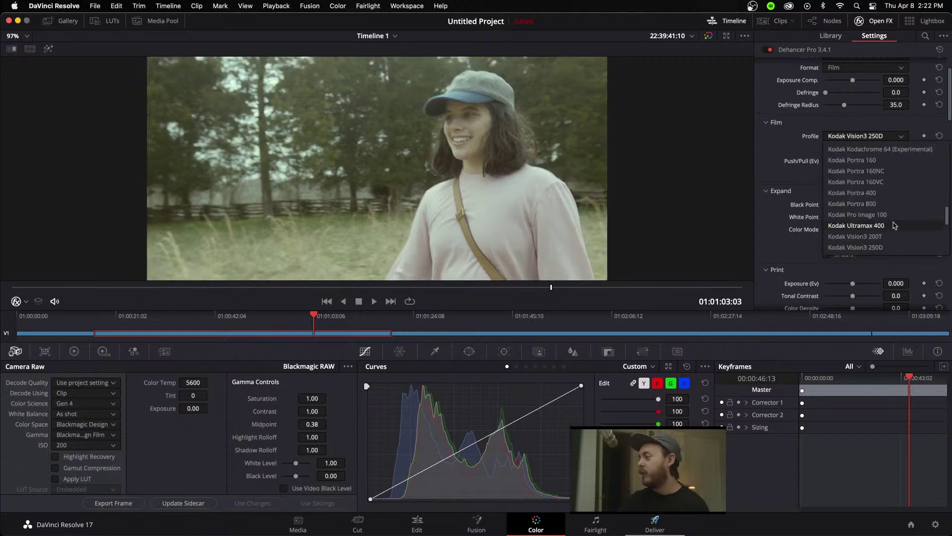
scroll(895, 218, "up", 3)
scroll(896, 218, "up", 3)
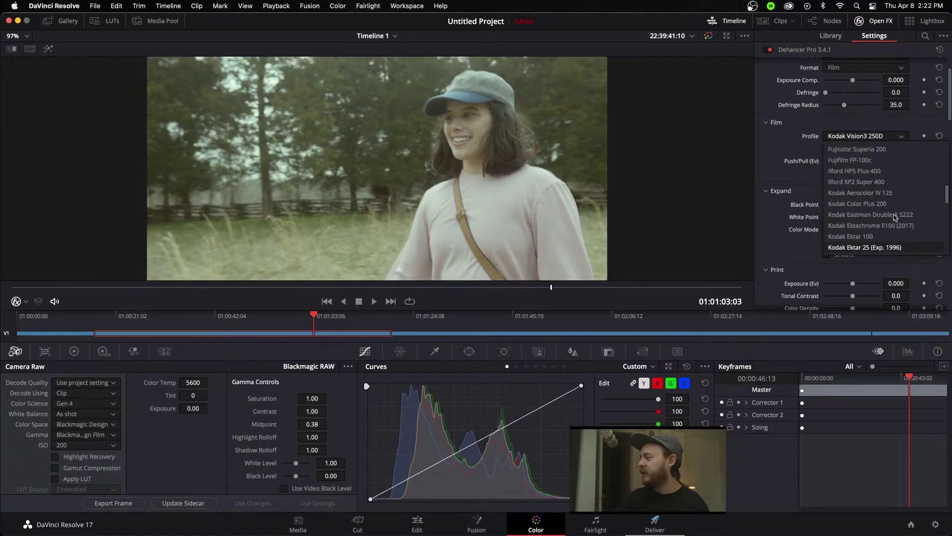
left_click(879, 149)
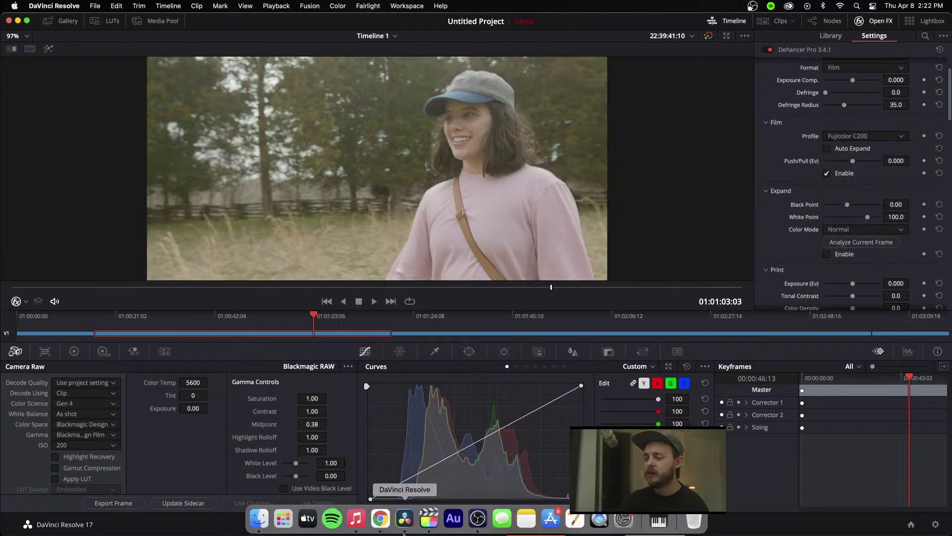
left_click(380, 519)
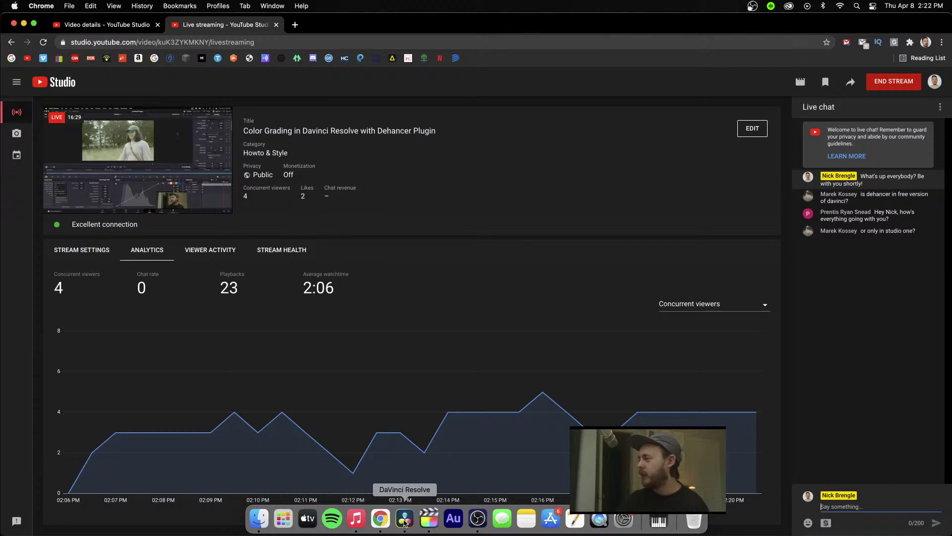
left_click(405, 519)
scroll(806, 253, "down", 1)
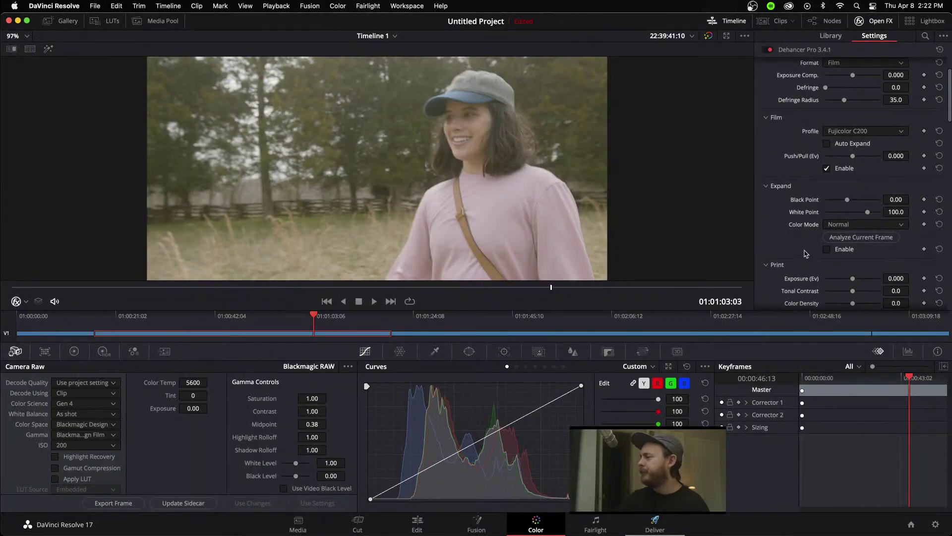
Try the Fujicolor Natura 1600, Print (Industrial) 100, Pro 400H and Superia 1600 profiles.
left_click(876, 135)
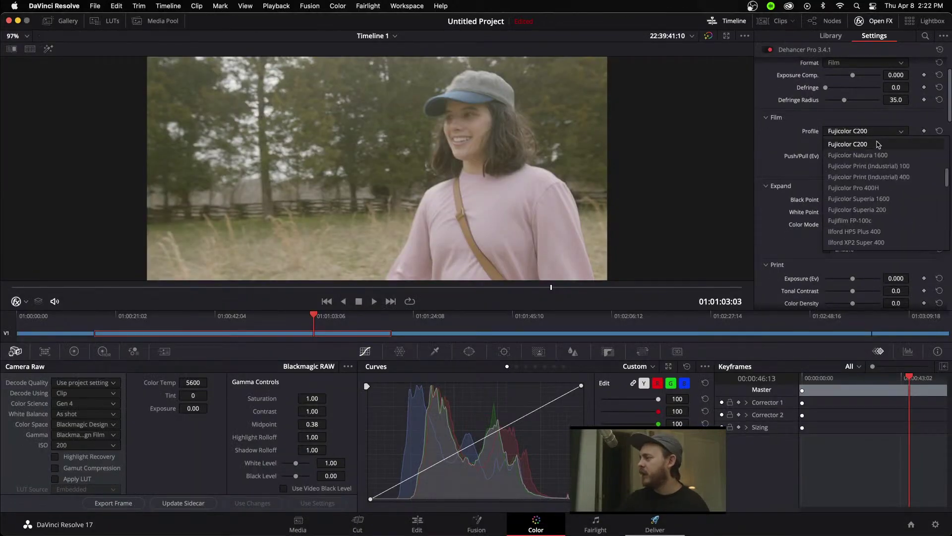
left_click(886, 156)
left_click(889, 135)
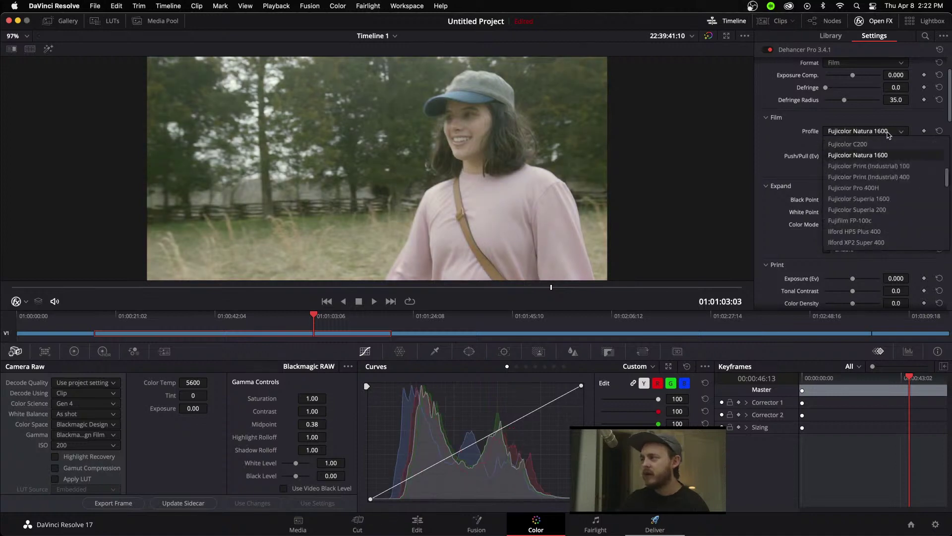
left_click(893, 167)
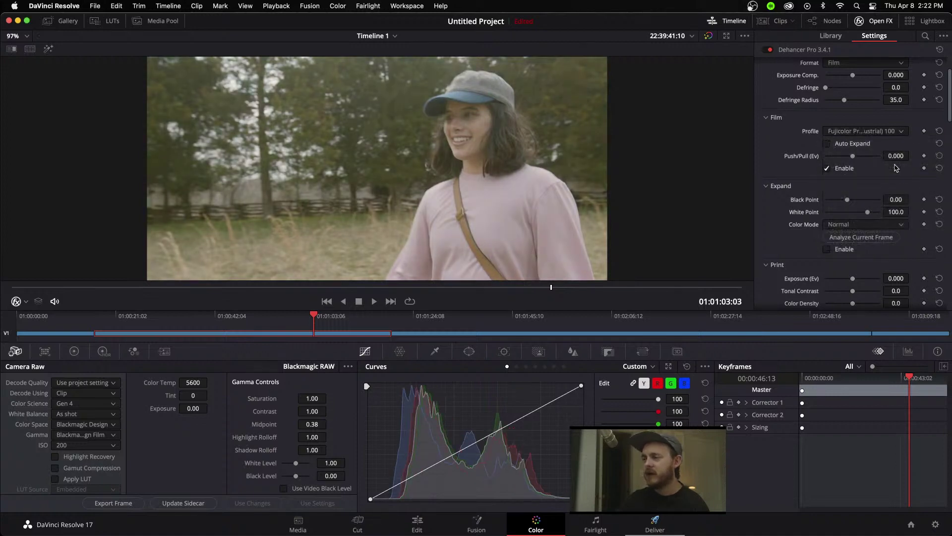
left_click(893, 131)
left_click(893, 188)
left_click(890, 132)
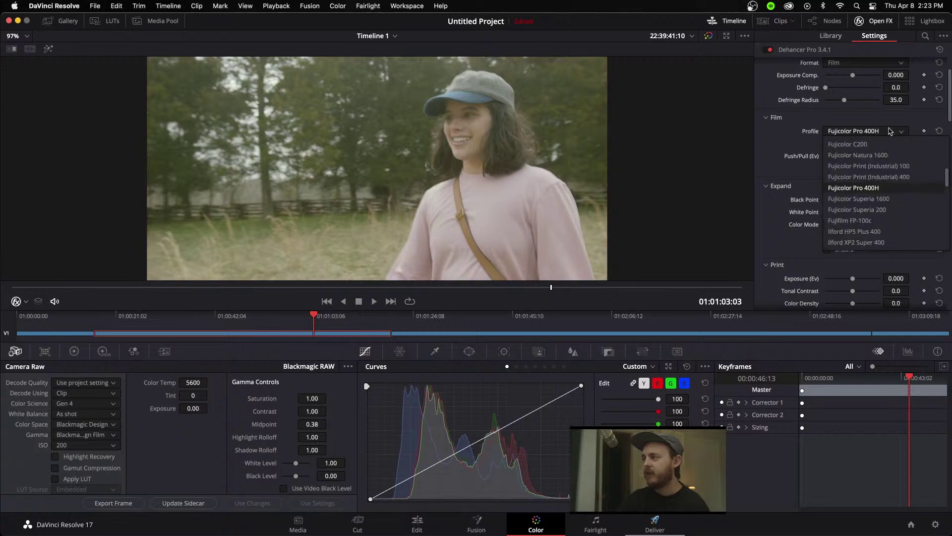
left_click(881, 198)
Try the Fujifilm FP-100c, Kodak Gold 200, Kodak Ektar 100 and Kodak Portra 400 profiles.
left_click(889, 131)
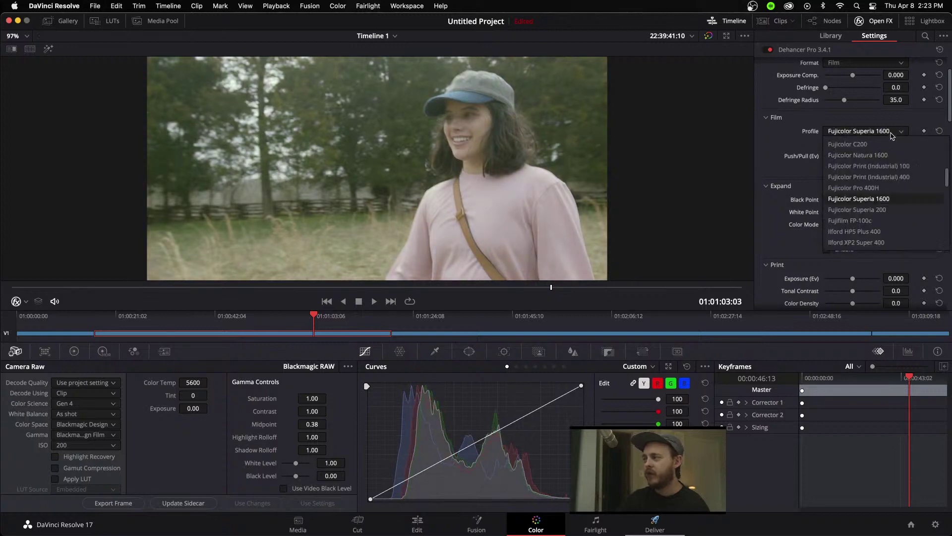
left_click(881, 222)
left_click(889, 132)
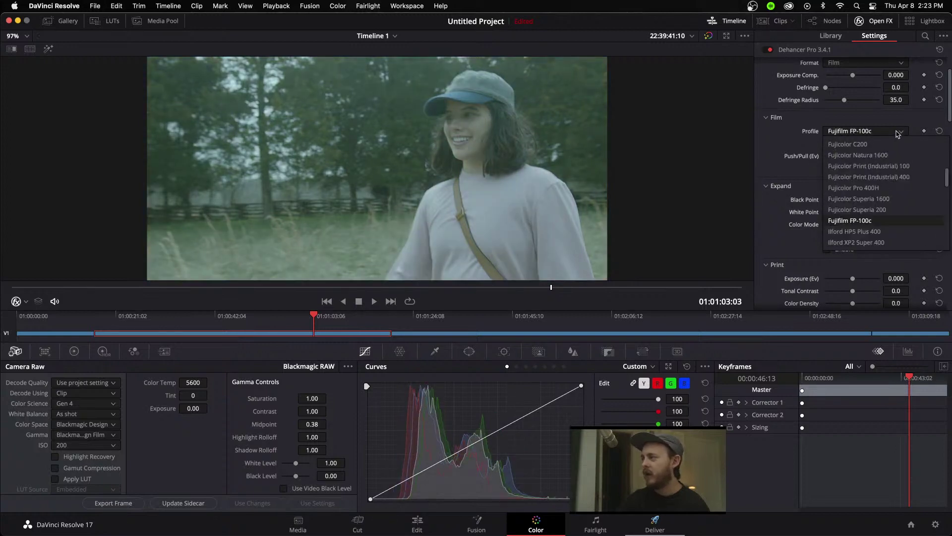
scroll(872, 248, "down", 2)
left_click(870, 205)
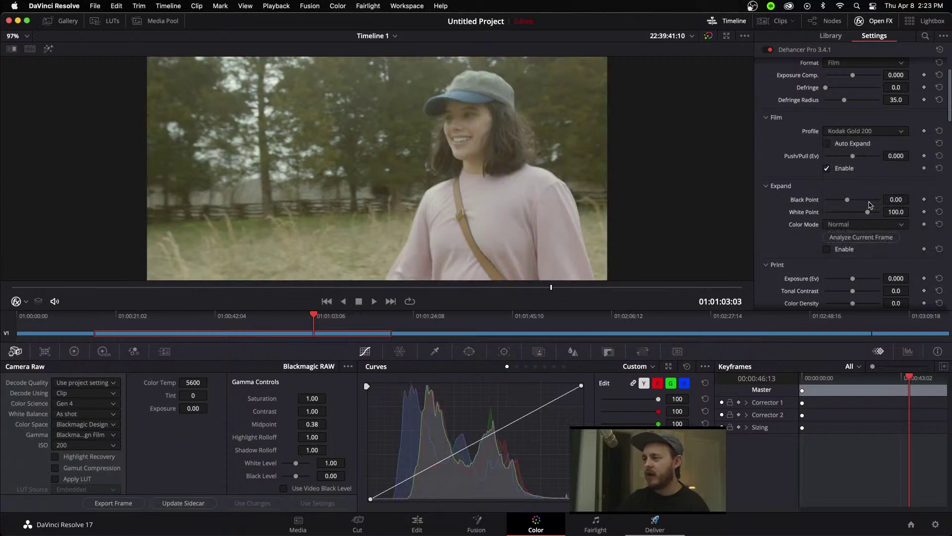
left_click(887, 133)
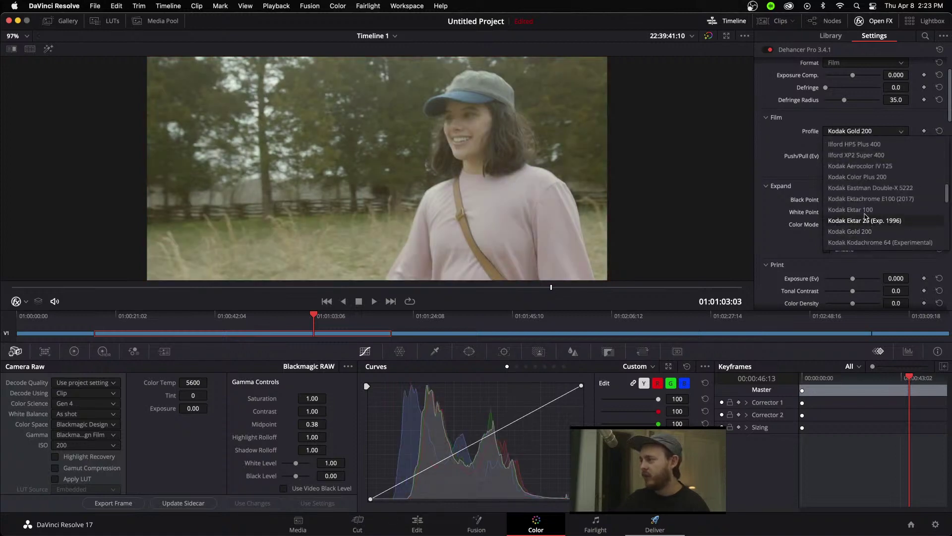
left_click(861, 211)
left_click(892, 133)
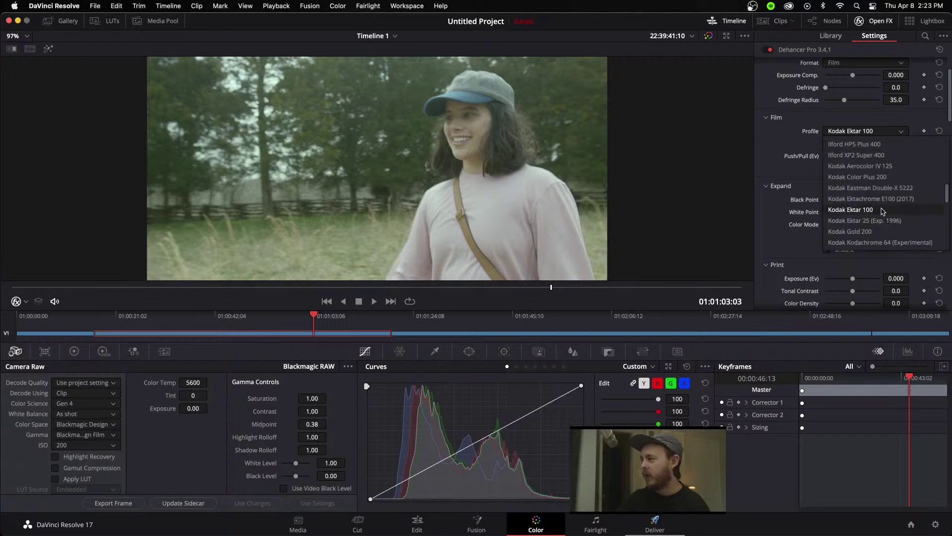
scroll(884, 213, "down", 5)
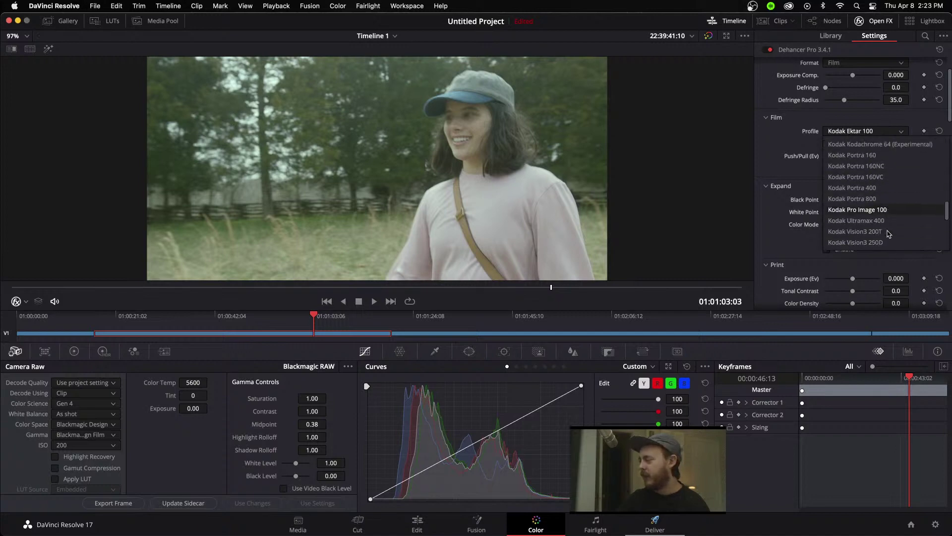
left_click(880, 188)
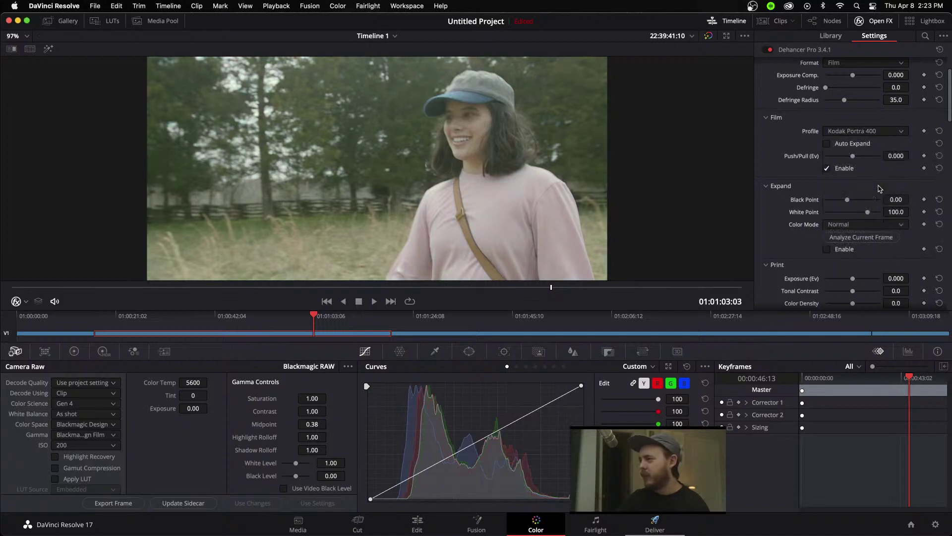
Compare Agfa Agfacolor 100 with Portrait XPS 160, settling on Agfa Agfacolor 100.
left_click(890, 132)
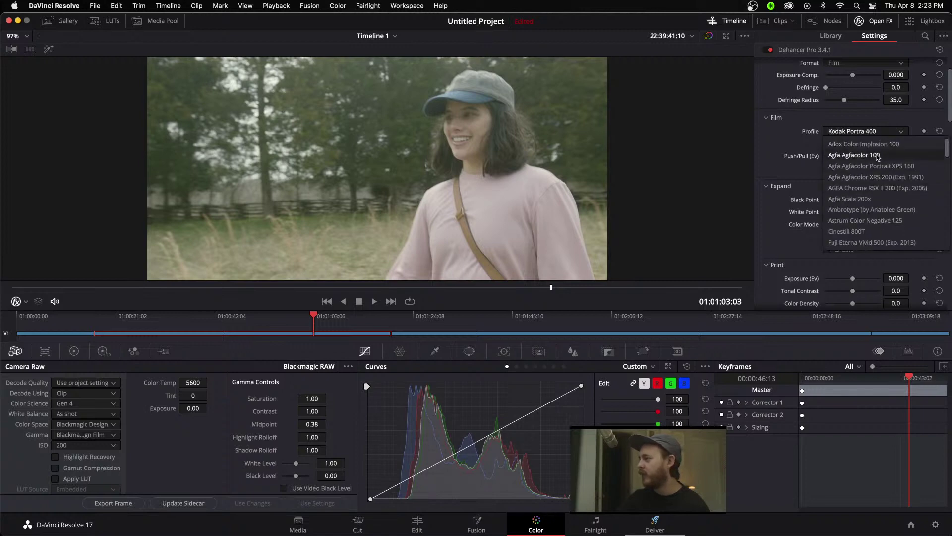
left_click(874, 156)
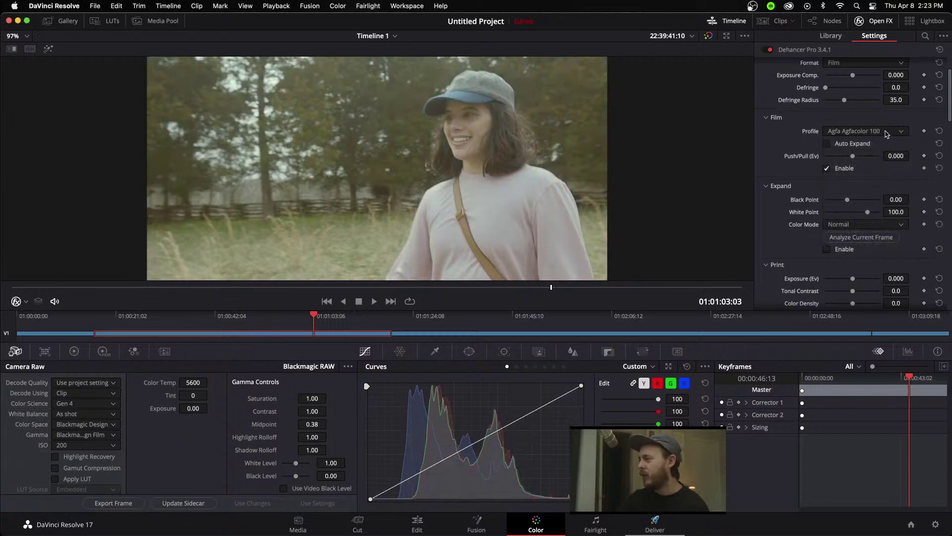
left_click(887, 132)
left_click(893, 162)
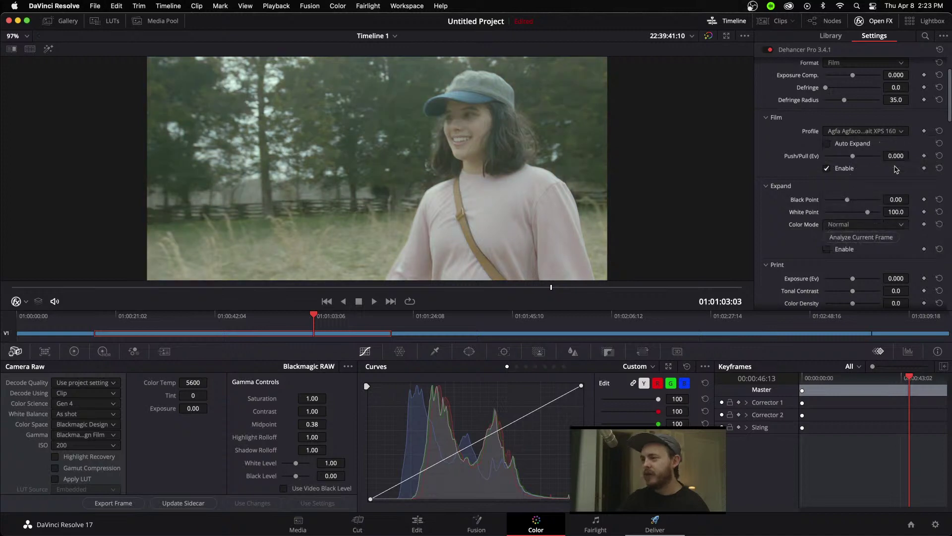
left_click(895, 133)
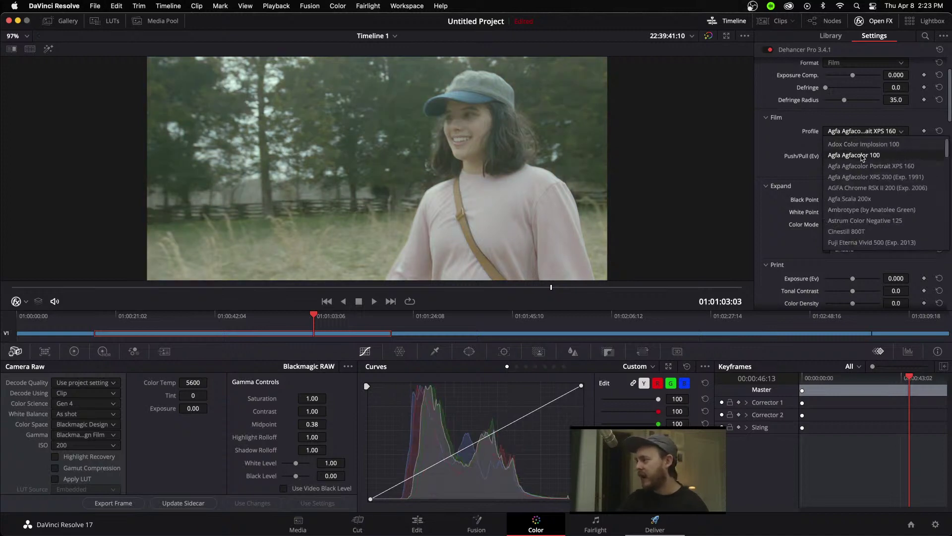
left_click(859, 156)
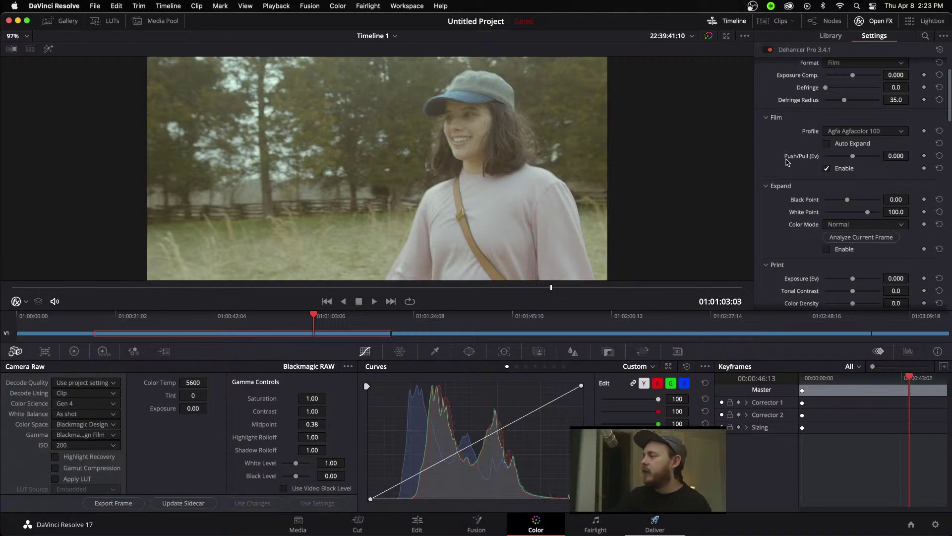
mouse_move(854, 160)
left_mouse_down()
mouse_move(845, 158)
mouse_move(877, 158)
mouse_move(850, 159)
left_mouse_up()
double_click(801, 156)
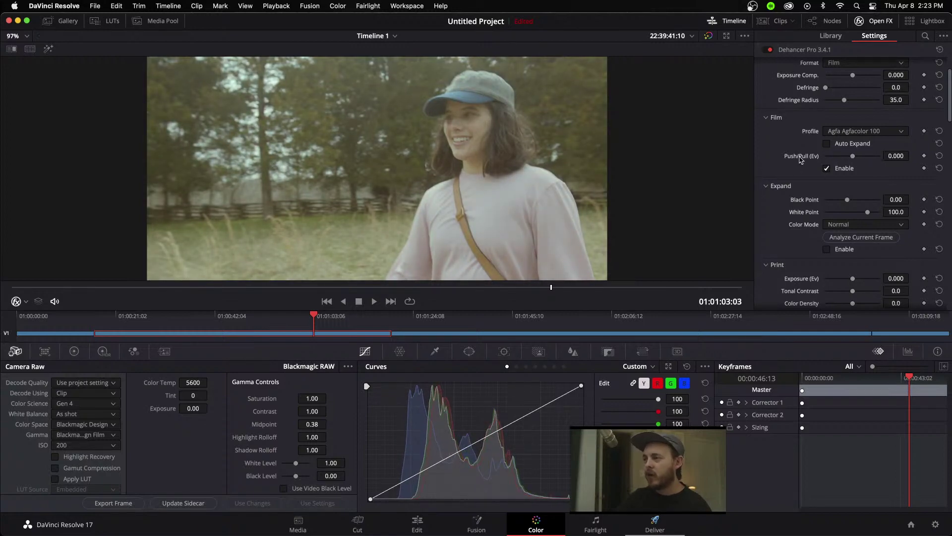
left_click(827, 169)
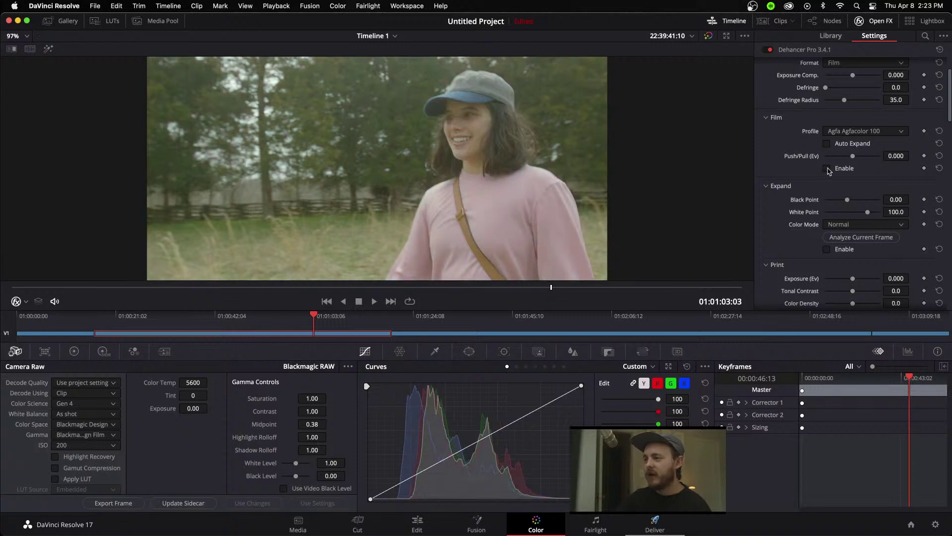
left_click(827, 169)
left_click(827, 168)
left_click(827, 169)
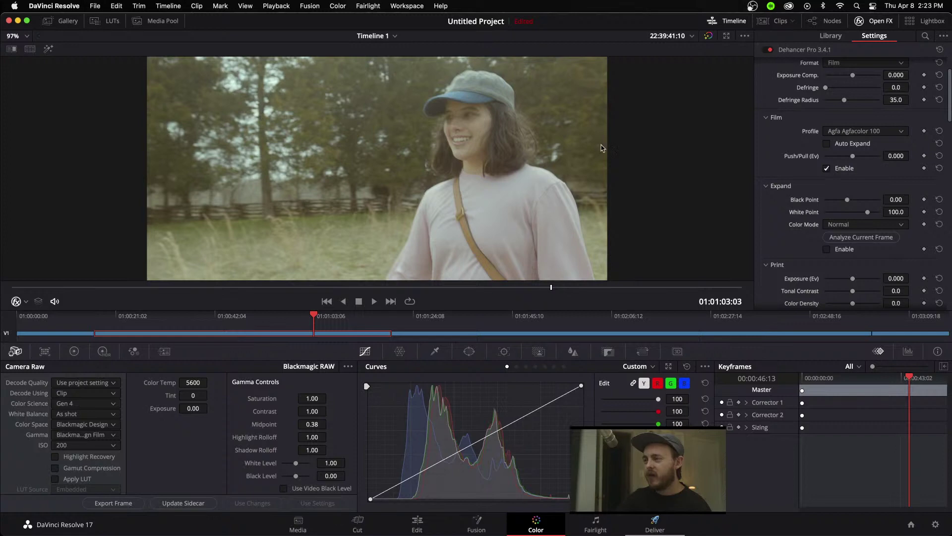
left_click(827, 169)
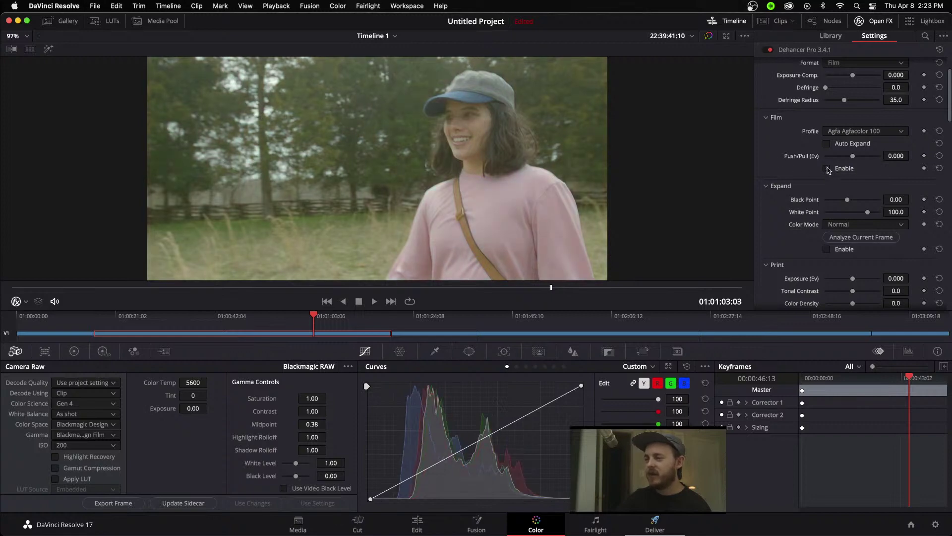
left_click(827, 168)
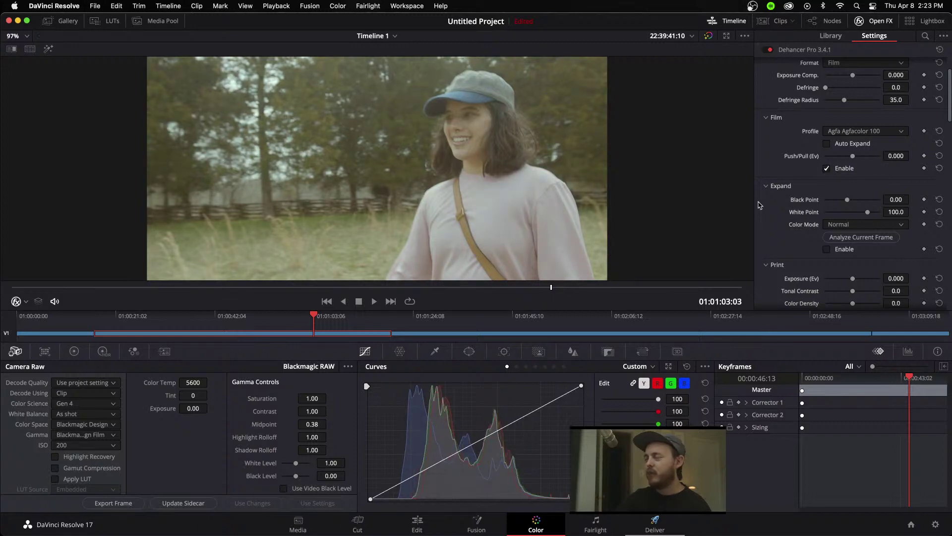
scroll(857, 237, "down", 4)
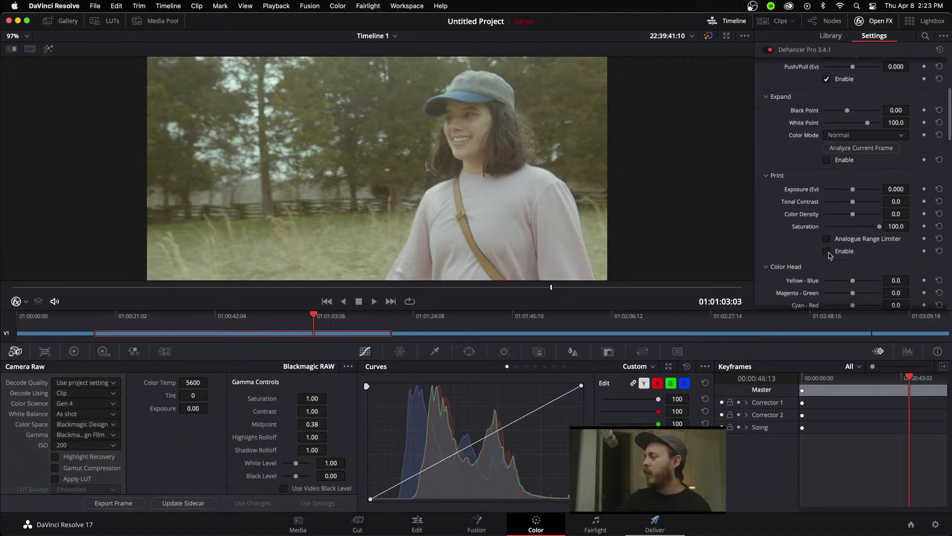
Enable Print with Tonal Contrast 18.8 and Color Density 48.6.
left_click(826, 251)
left_click_drag(853, 201, 864, 206)
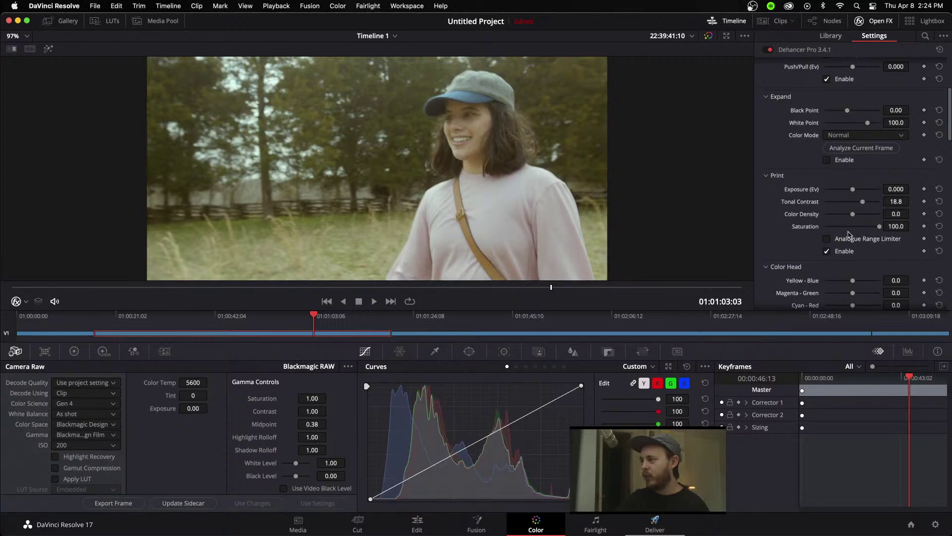
mouse_move(853, 216)
left_mouse_down()
mouse_move(881, 219)
mouse_move(849, 220)
mouse_move(876, 219)
mouse_move(866, 220)
left_mouse_up()
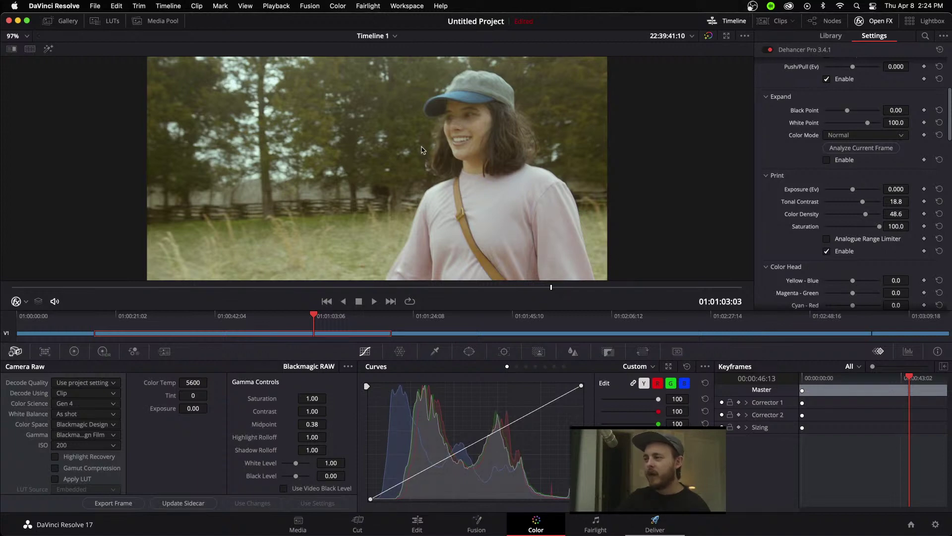
Raise the Film Grain Amount to 30.3 and toggle grain off and on to compare.
scroll(865, 247, "down", 5)
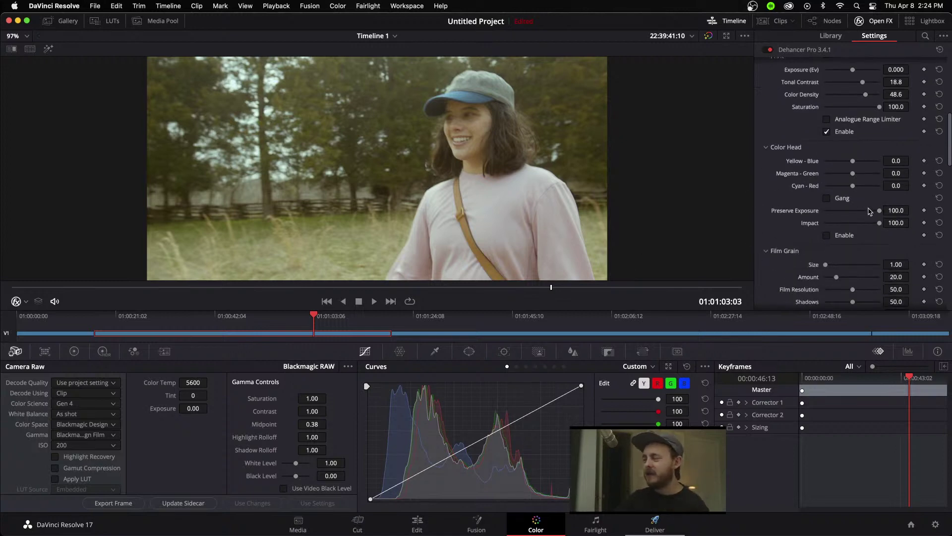
scroll(863, 211, "down", 4)
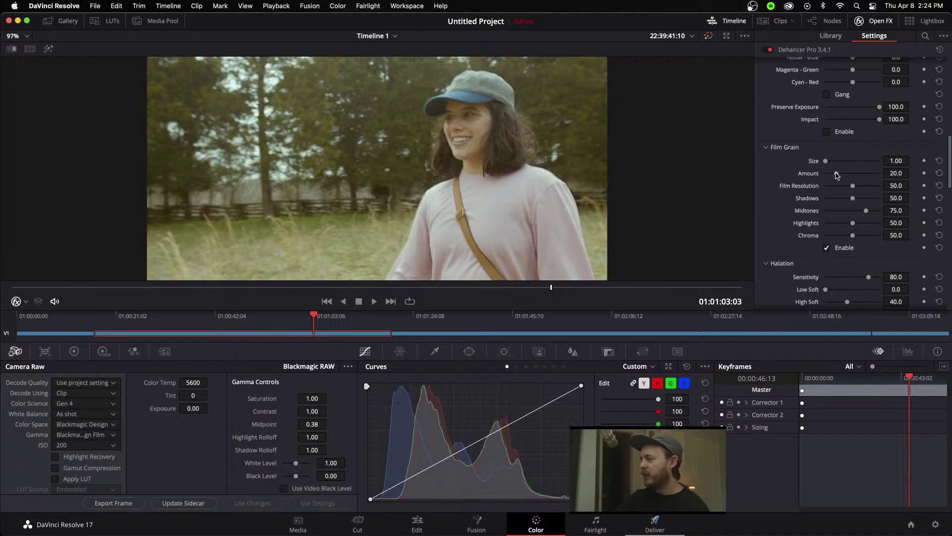
left_click_drag(836, 174, 847, 239)
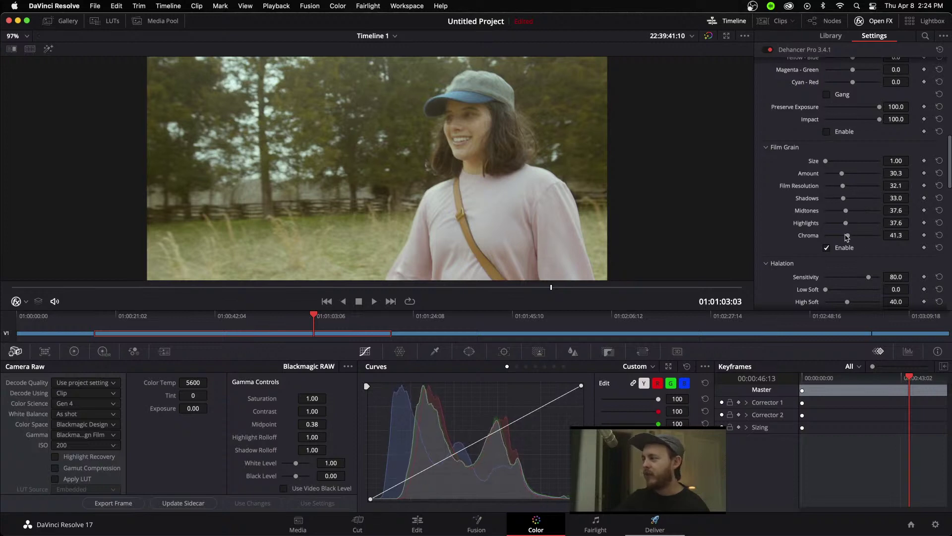
scroll(527, 128, "up", 4)
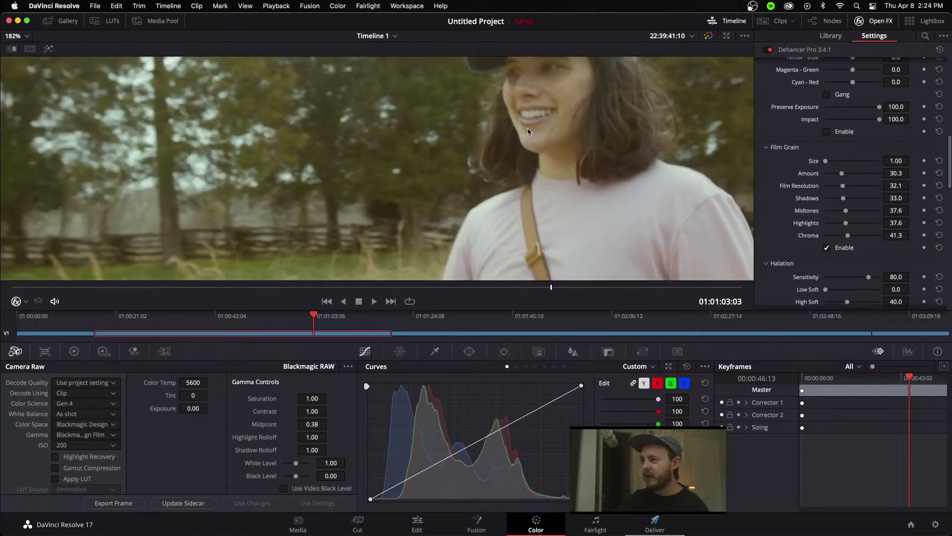
scroll(528, 127, "up", 5)
left_click(827, 247)
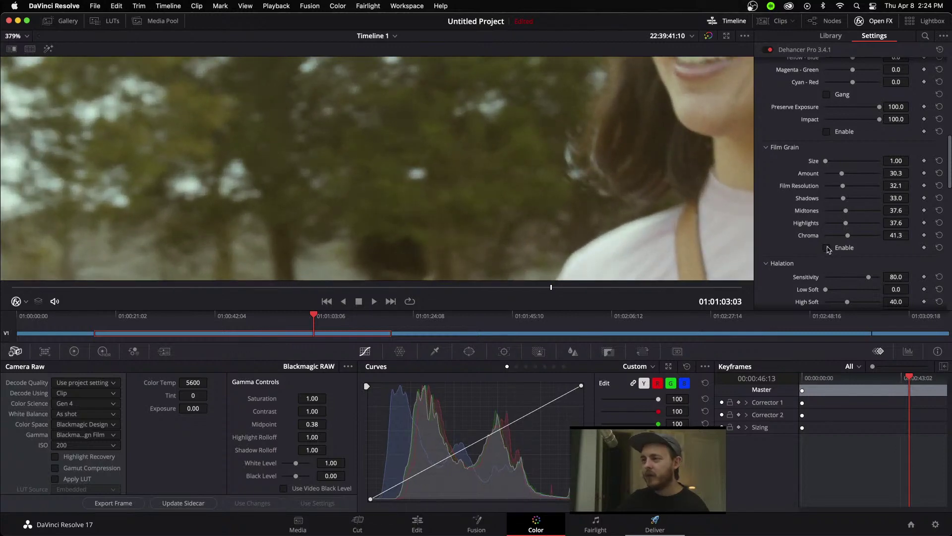
left_click(827, 248)
scroll(635, 165, "down", 9)
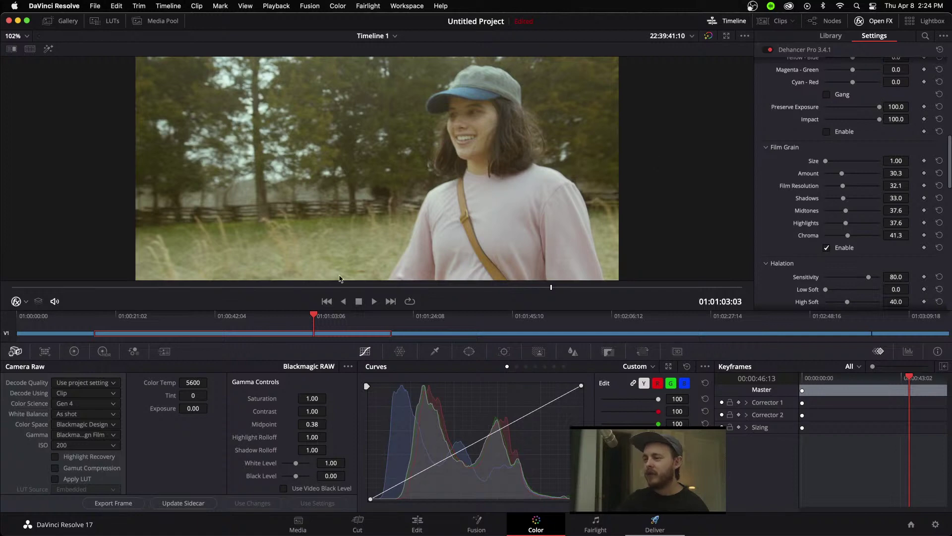
Scrub back to the hand-in-tall-grass shot, then bring up YouTube Studio in Chrome.
left_click(298, 316)
left_click_drag(291, 316, 213, 316)
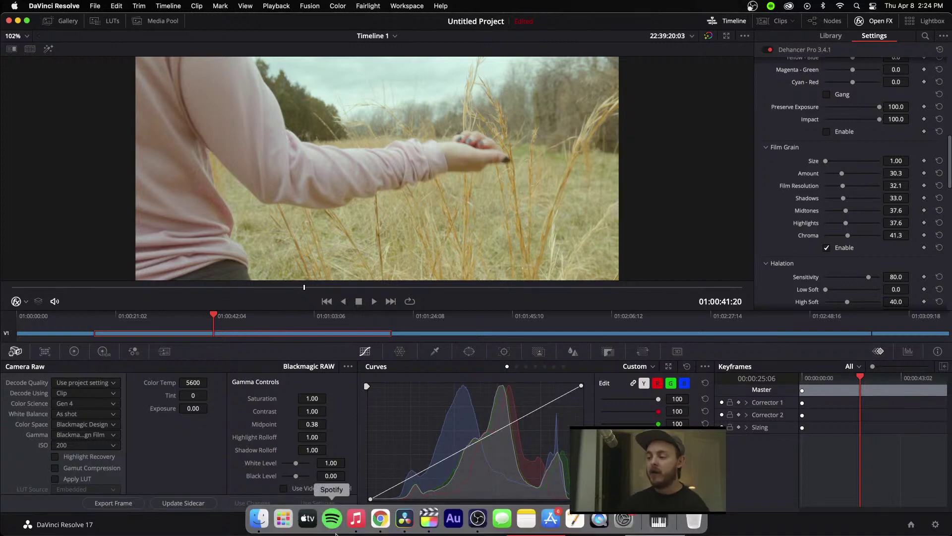
left_click(381, 518)
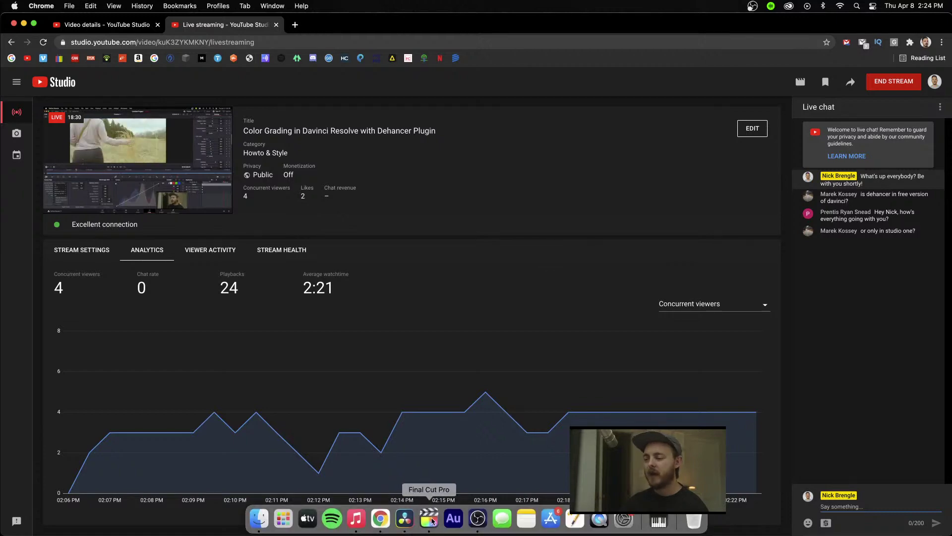
Switch from Chrome to Final Cut Pro, then to OBS's live streaming scene.
left_click(429, 518)
left_click(478, 518)
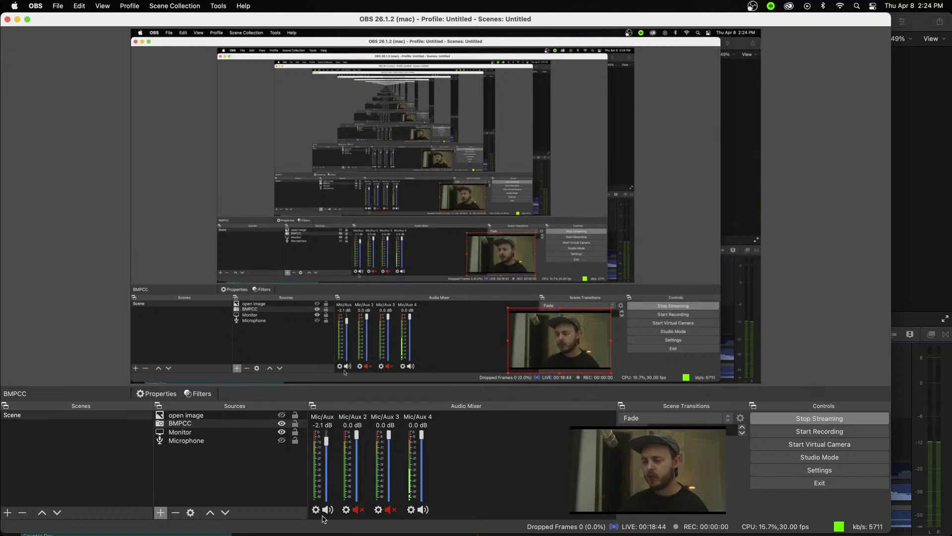
Play the NEW project from the start of the timeline with the system volume raised.
left_click(429, 518)
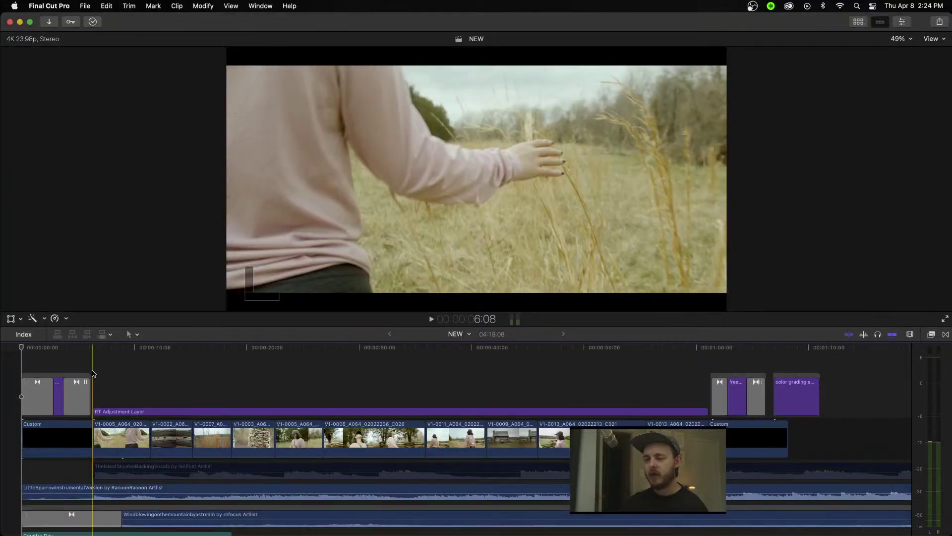
left_click(31, 353)
key("space")
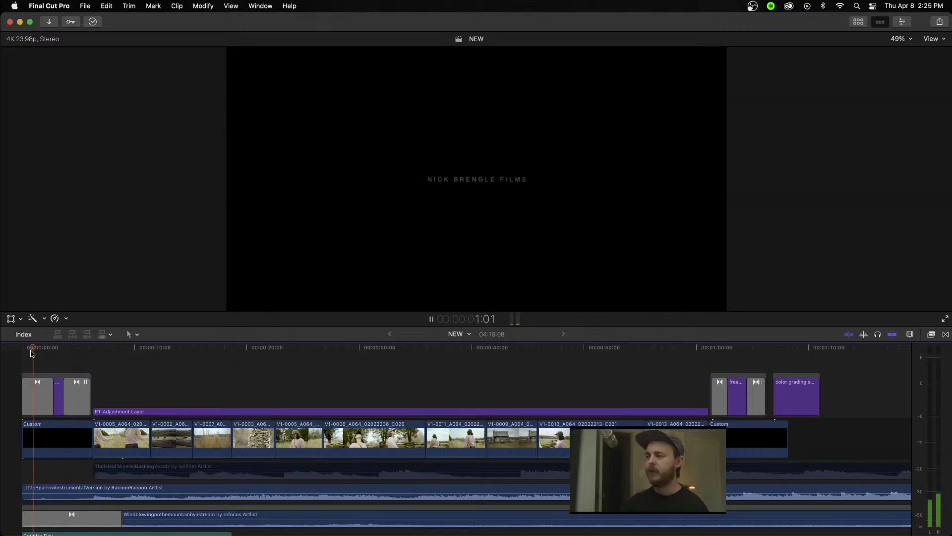
key("XF86AudioRaiseVolume")
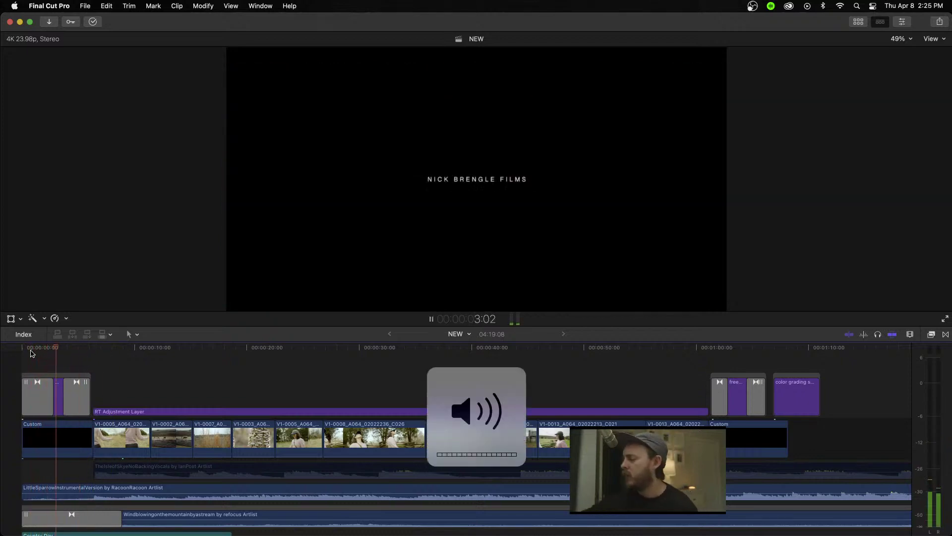
mouse_move(391, 534)
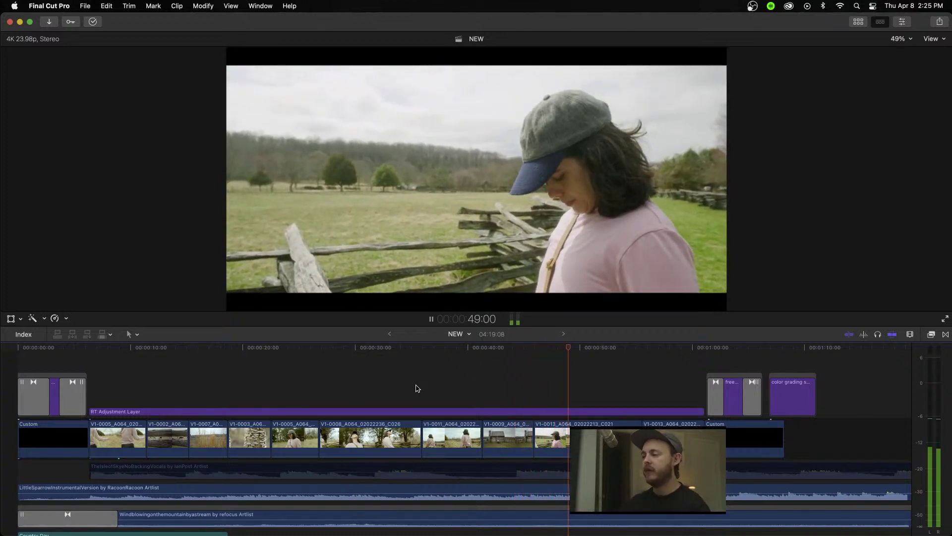
scroll(418, 388, "down", 1)
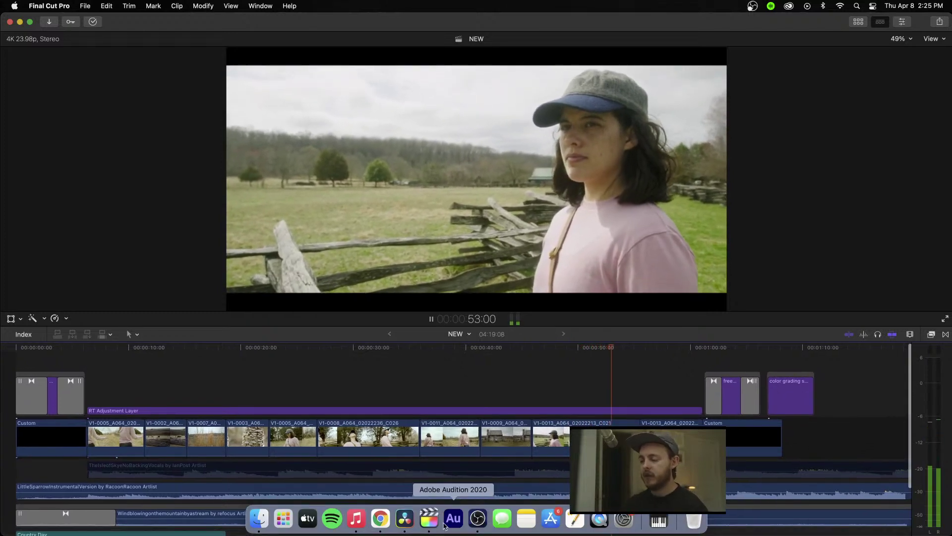
In OBS, resize the BMPCC camera source until it fills most of the streaming scene.
left_click(480, 520)
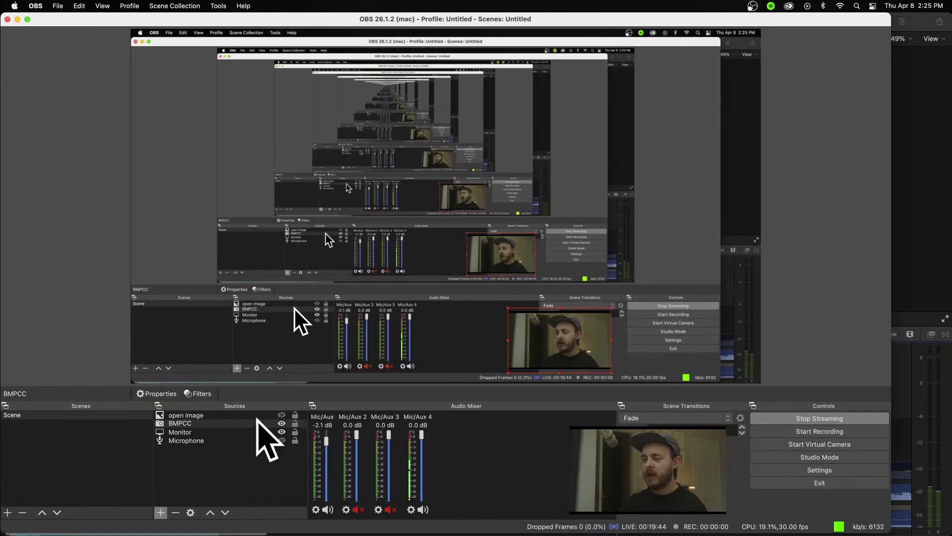
left_click_drag(508, 310, 95, 2)
left_click(96, 3)
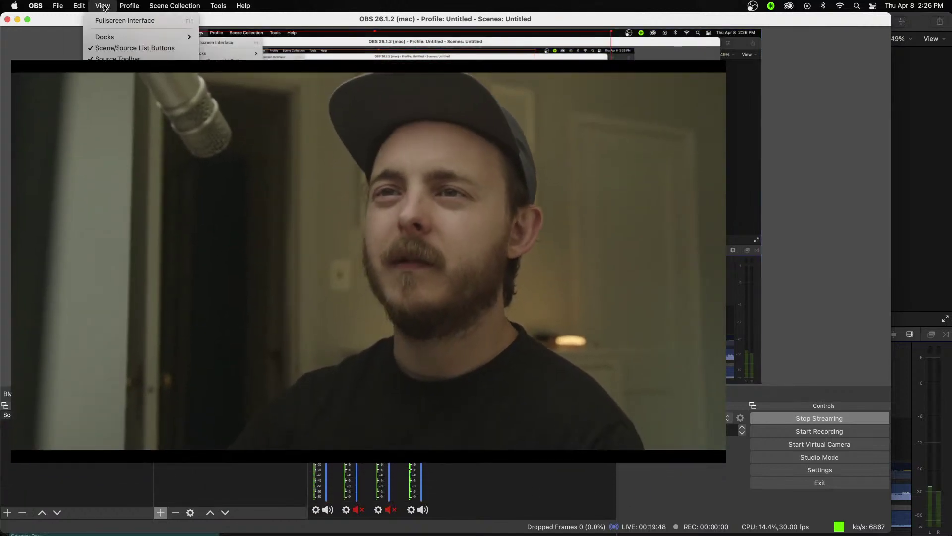